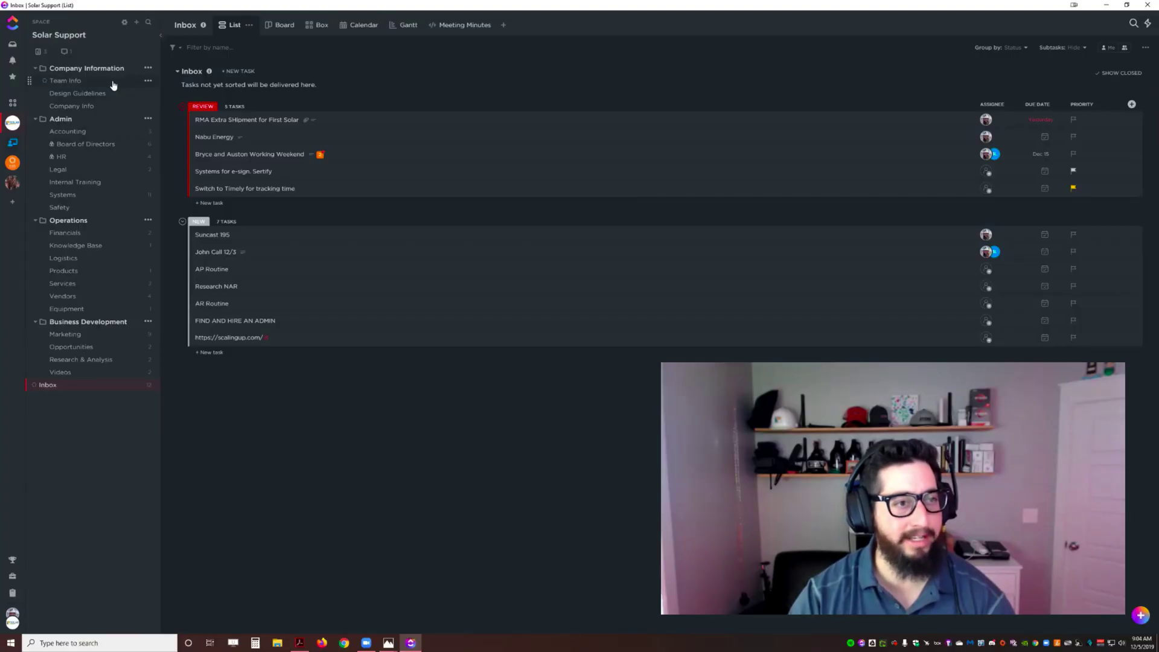
Open Team Info, browse several team members' profile pages, then open Design Guidelines
{"action": "left_click", "coordinate": [112, 83]}
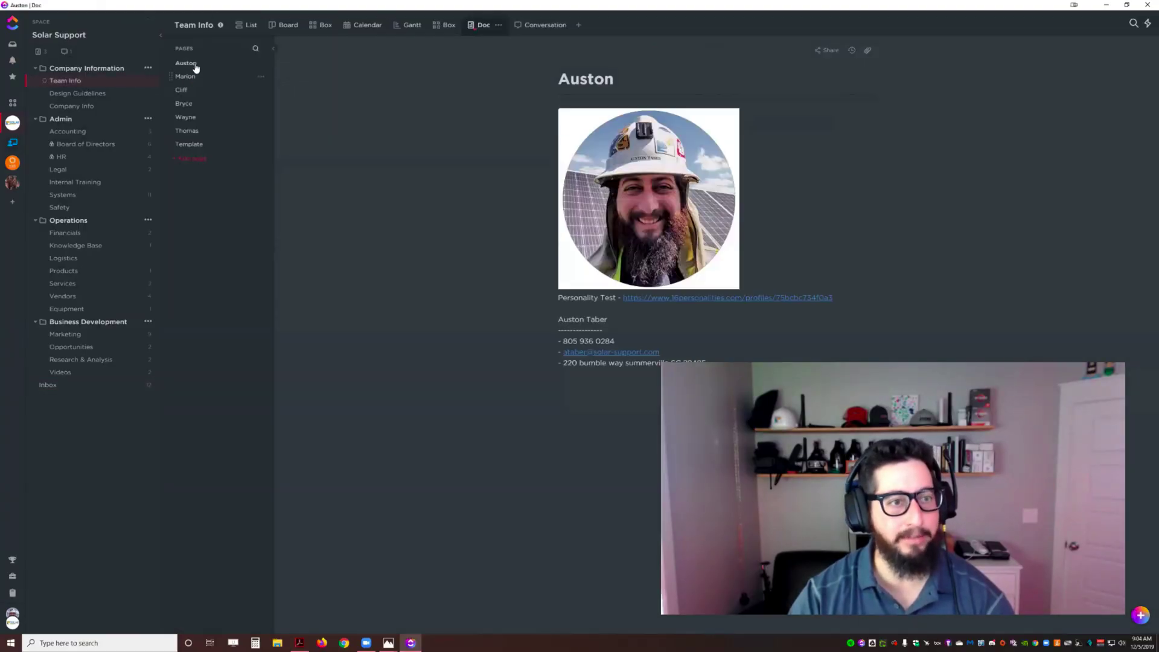
{"action": "left_click", "coordinate": [186, 77]}
{"action": "left_click", "coordinate": [182, 89]}
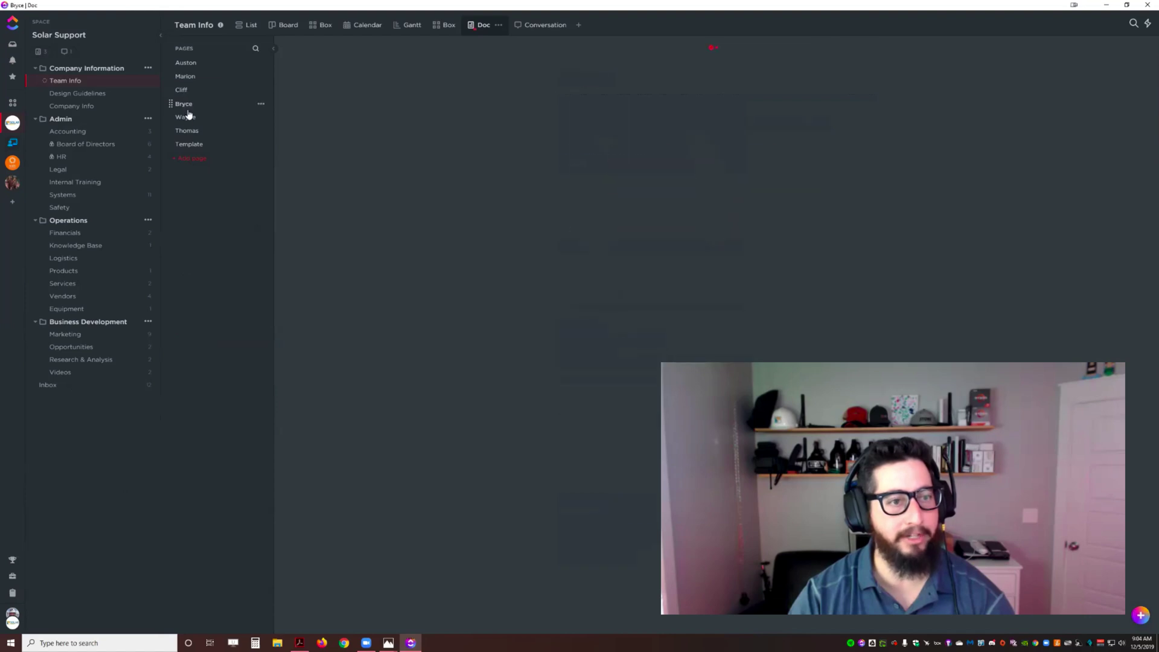
{"action": "left_click", "coordinate": [186, 118]}
{"action": "left_click", "coordinate": [187, 131]}
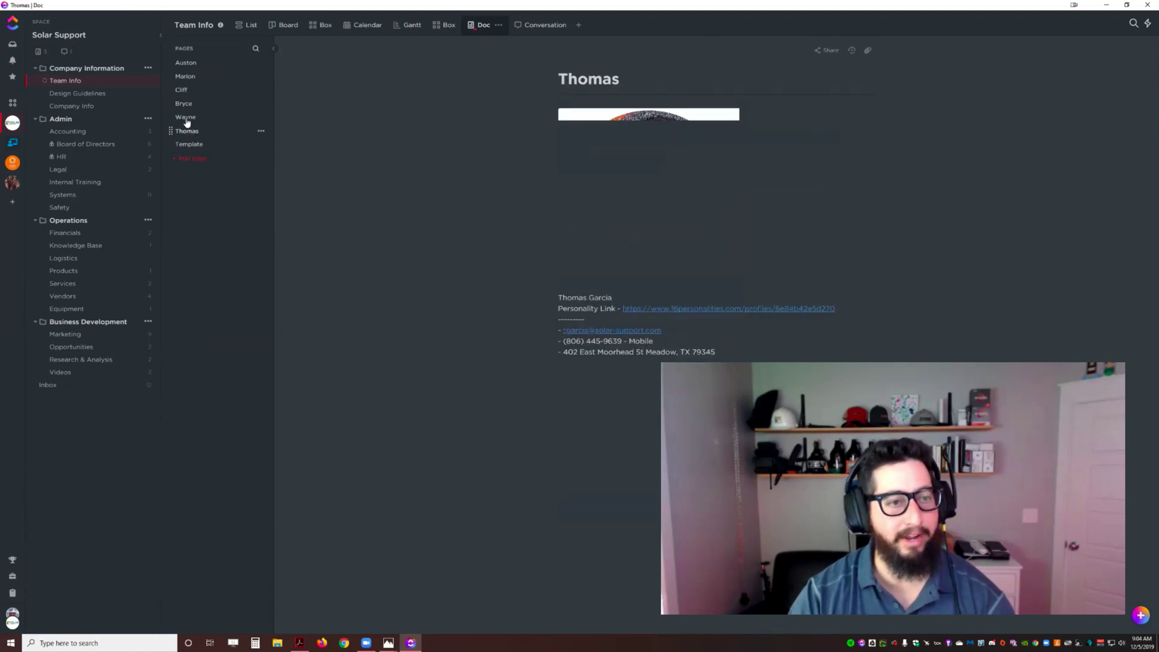
{"action": "left_click", "coordinate": [186, 119]}
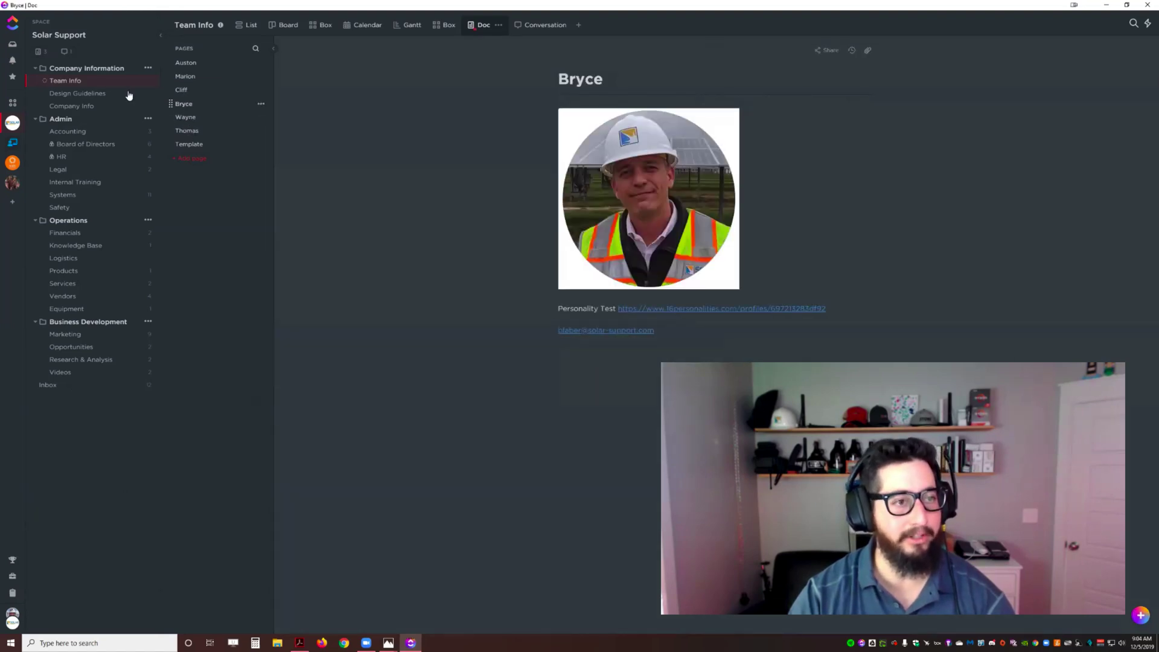
{"action": "left_click", "coordinate": [90, 94]}
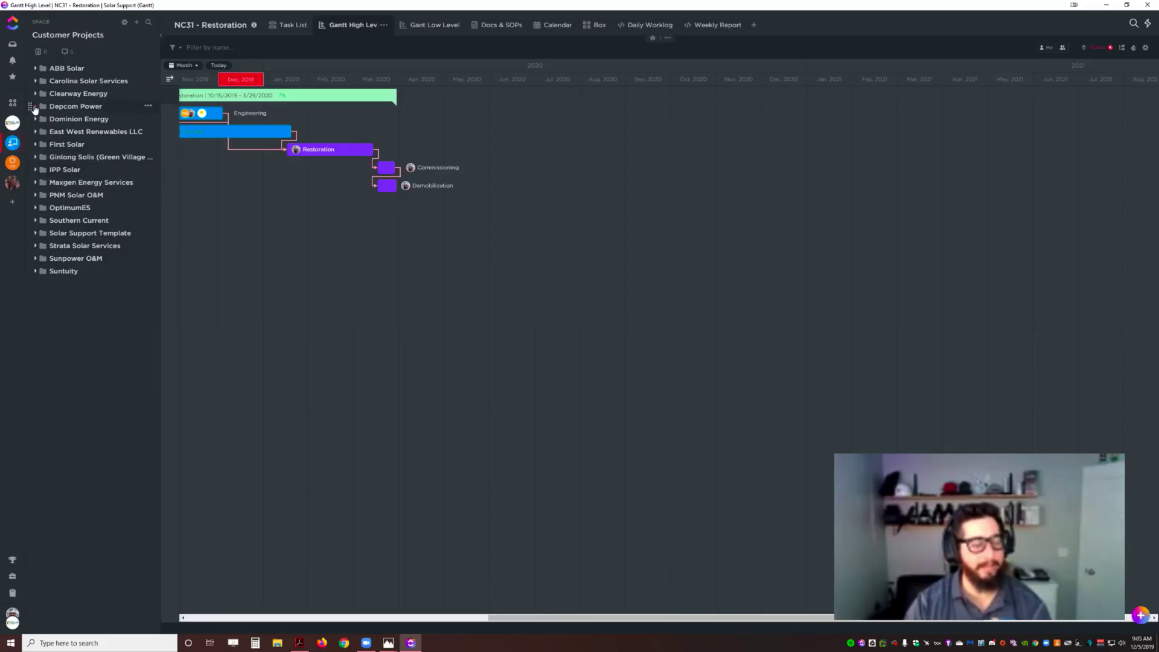
Open NC31 - Restoration, set Superhuman Interview to CLOSED, and show the Everything view
{"action": "left_click", "coordinate": [36, 107]}
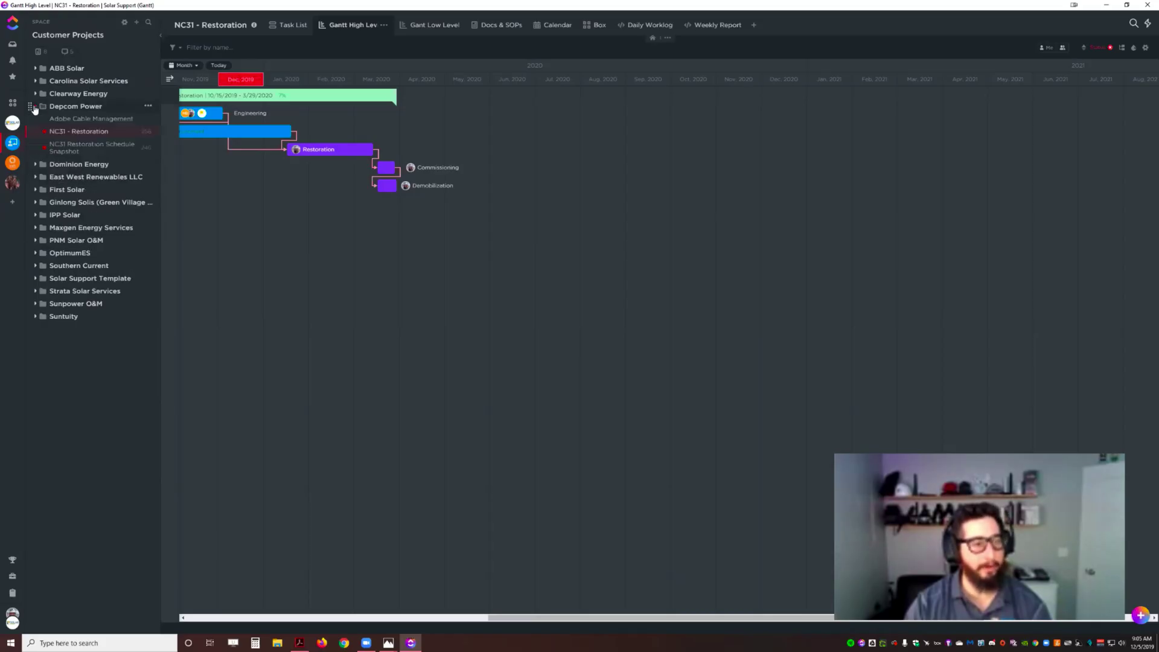
{"action": "left_click", "coordinate": [64, 133]}
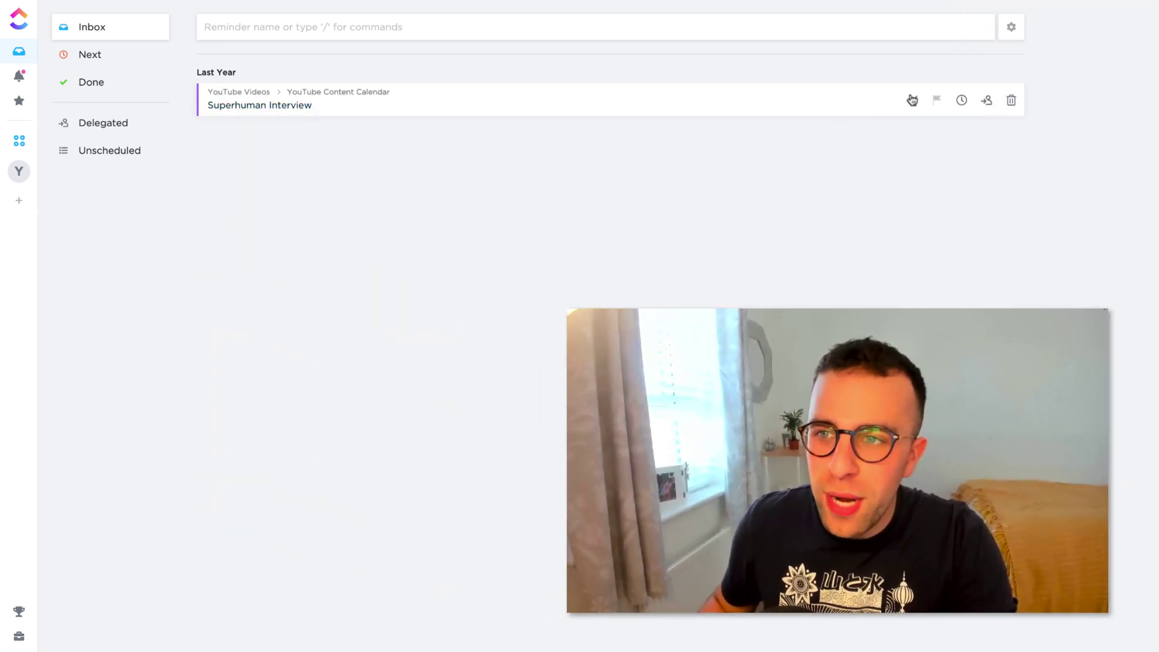
{"action": "left_click", "coordinate": [911, 99]}
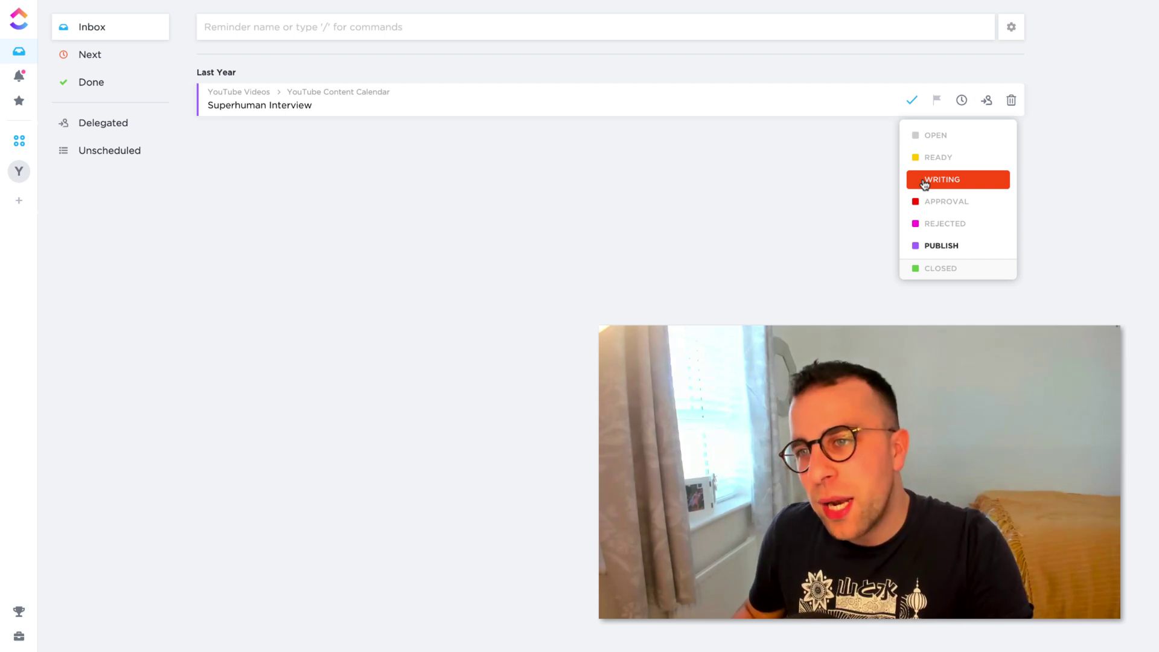
{"action": "left_click", "coordinate": [941, 269]}
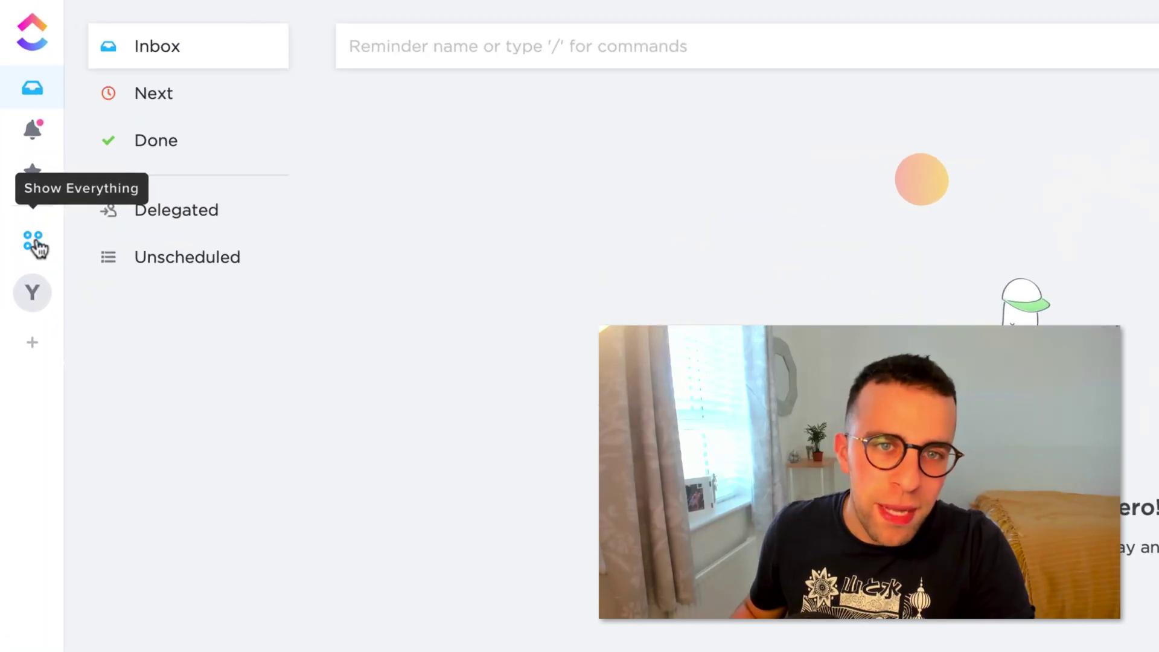
{"action": "left_click", "coordinate": [36, 244]}
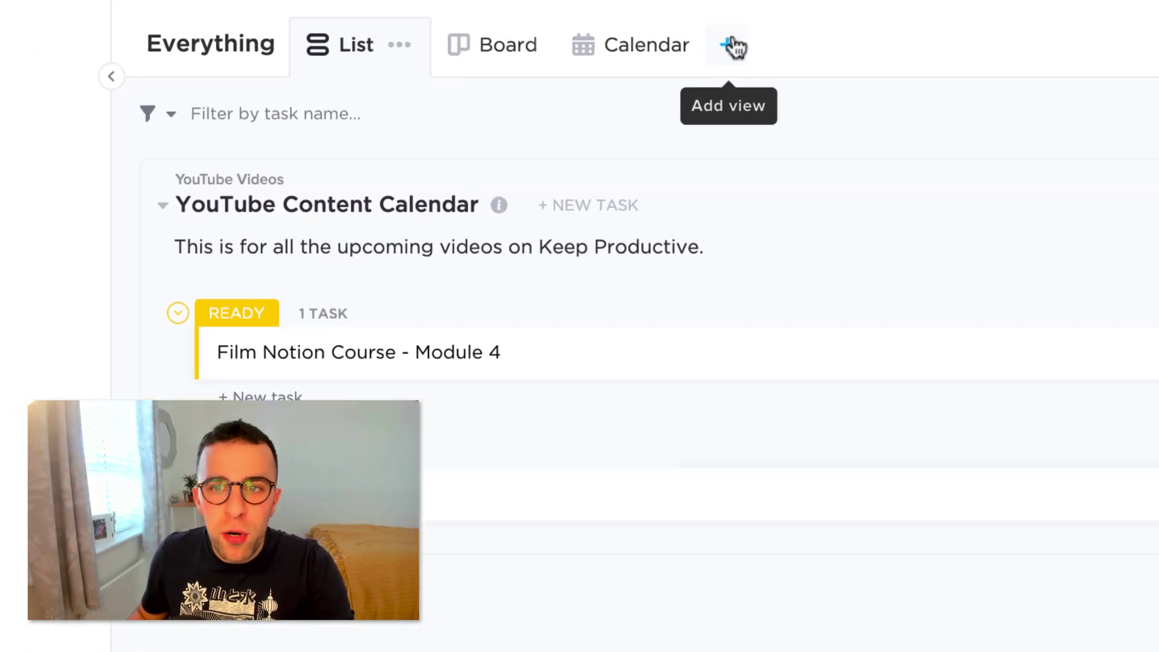
Bring up the + Add view menu to reach NC31's Daily Worklog embed
{"action": "left_click", "coordinate": [753, 30]}
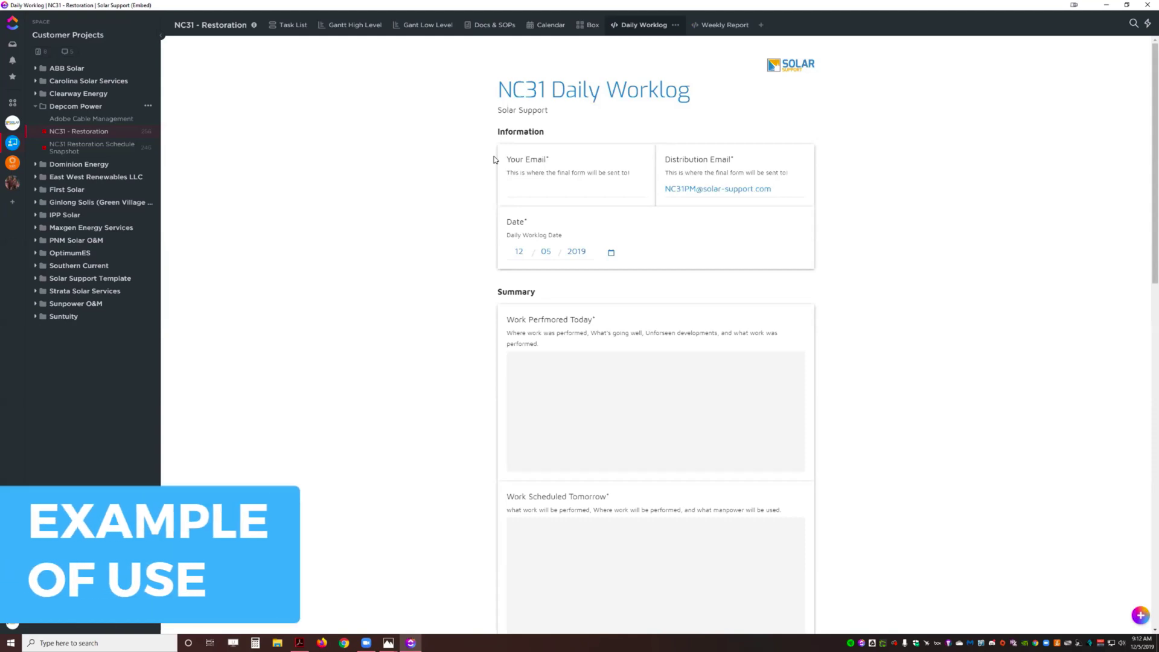
{"action": "scroll", "coordinate": [581, 253], "scroll_direction": "down", "scroll_amount": 1}
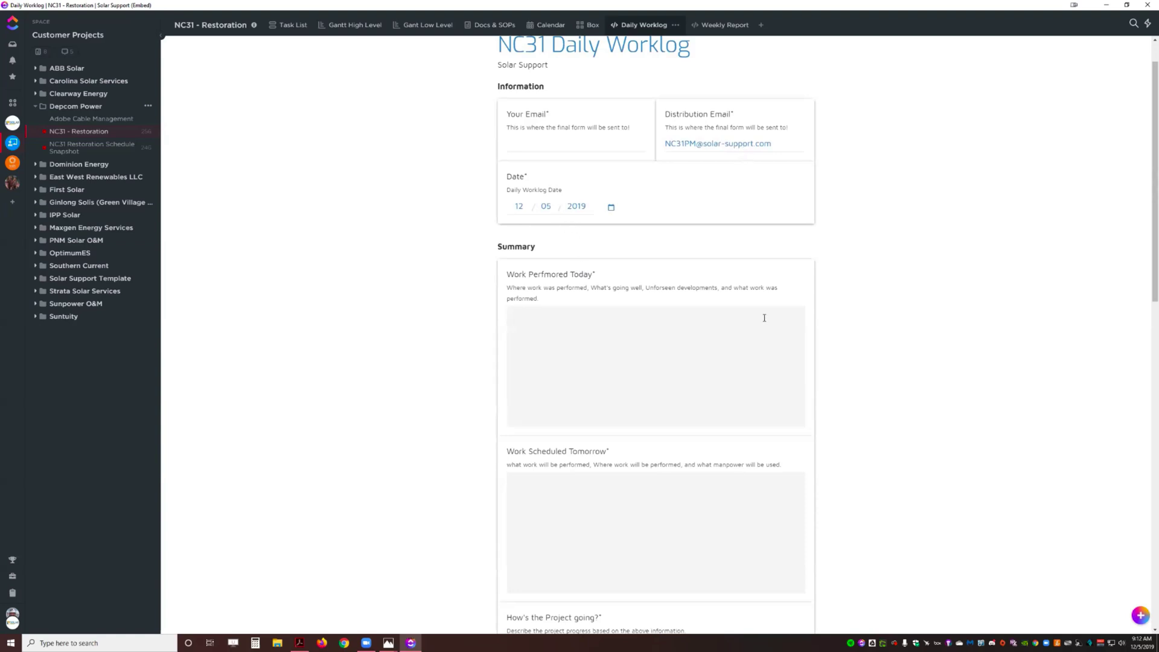
{"action": "scroll", "coordinate": [588, 331], "scroll_direction": "down", "scroll_amount": 5}
{"action": "scroll", "coordinate": [587, 332], "scroll_direction": "down", "scroll_amount": 1}
{"action": "scroll", "coordinate": [587, 331], "scroll_direction": "down", "scroll_amount": 3}
{"action": "scroll", "coordinate": [587, 331], "scroll_direction": "down", "scroll_amount": 3}
{"action": "scroll", "coordinate": [587, 332], "scroll_direction": "down", "scroll_amount": 1}
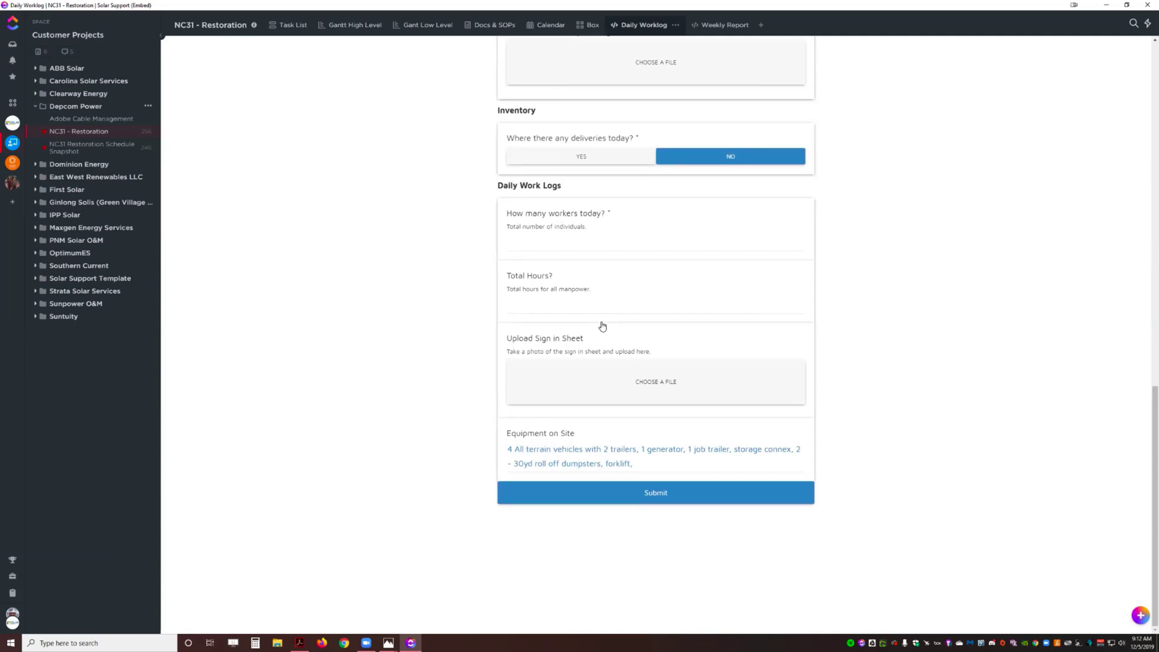
{"action": "scroll", "coordinate": [607, 319], "scroll_direction": "up", "scroll_amount": 2}
{"action": "scroll", "coordinate": [715, 279], "scroll_direction": "up", "scroll_amount": 3}
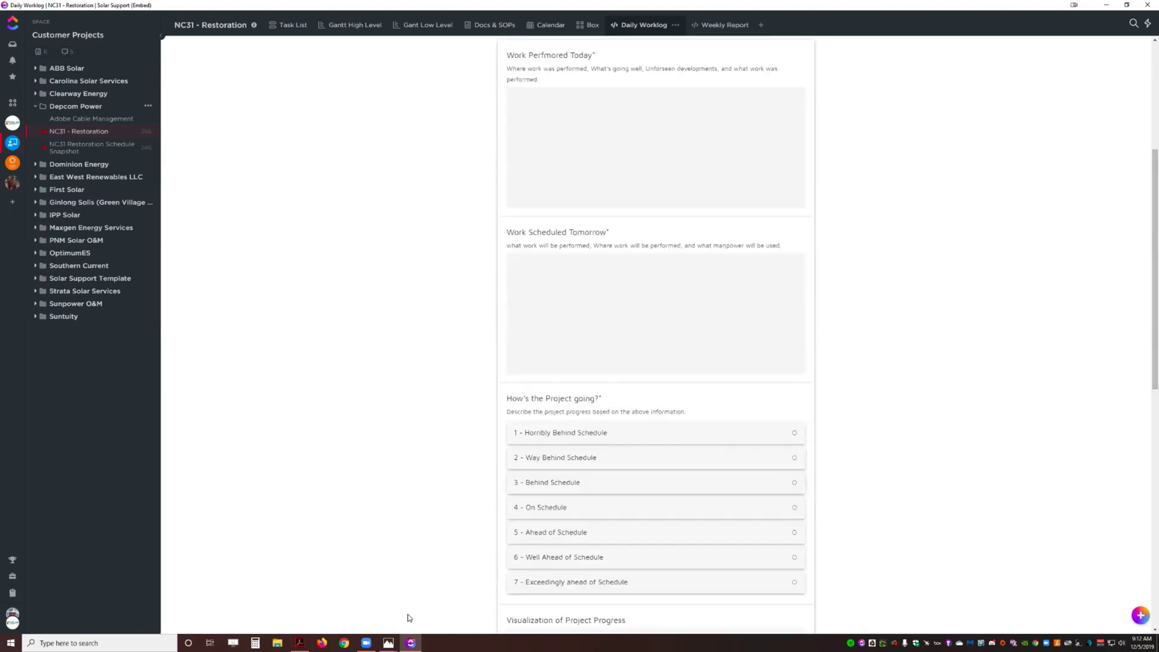
Open the Daily Worklog PDF site map and maximise it to full screen
{"action": "left_click", "coordinate": [299, 642]}
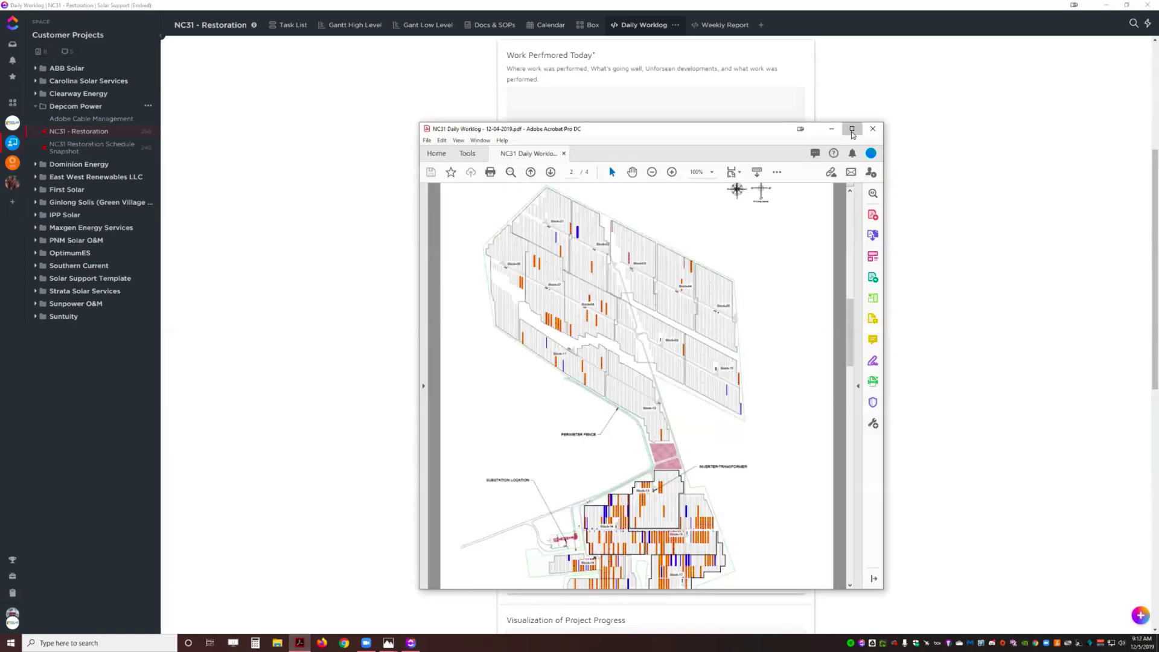
{"action": "left_click", "coordinate": [854, 125]}
{"action": "scroll", "coordinate": [654, 326], "scroll_direction": "up", "scroll_amount": 2}
{"action": "scroll", "coordinate": [688, 349], "scroll_direction": "up", "scroll_amount": 3}
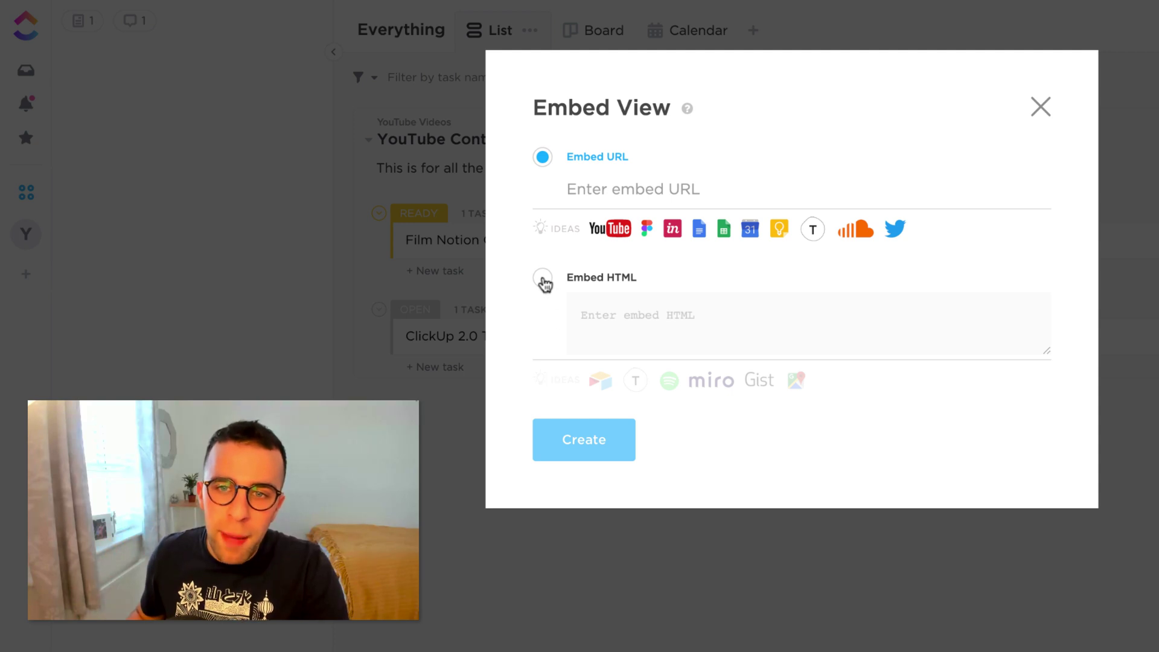
Choose Embed HTML, then close the Embed View dialog without creating an embed
{"action": "left_click", "coordinate": [543, 279]}
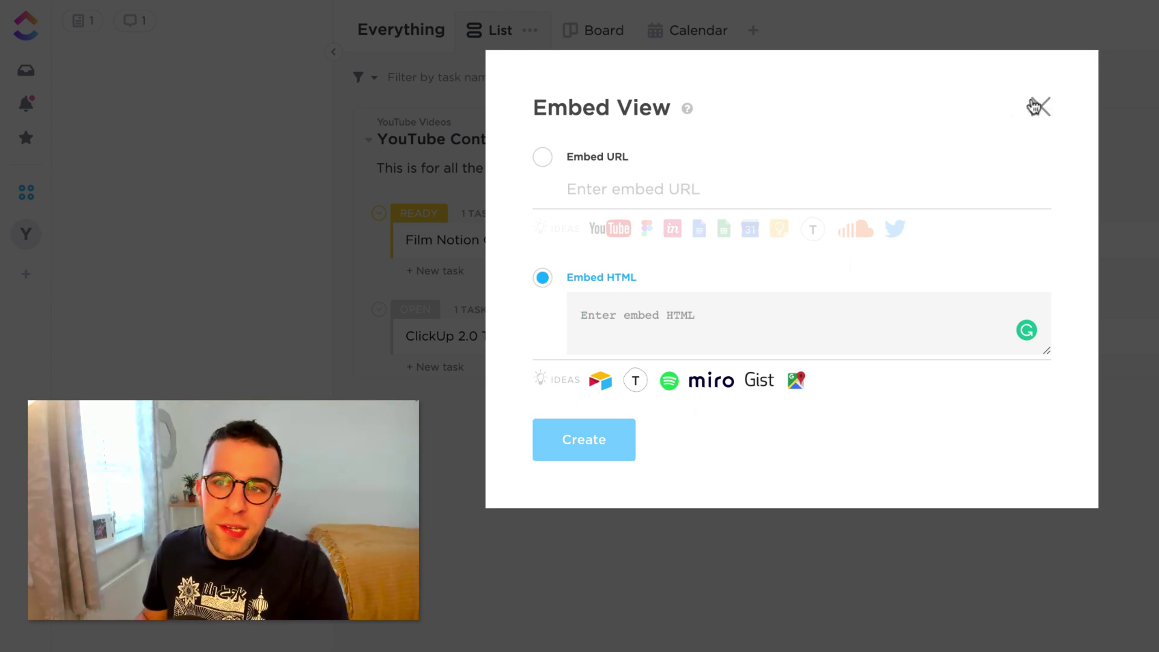
{"action": "left_click", "coordinate": [1041, 106]}
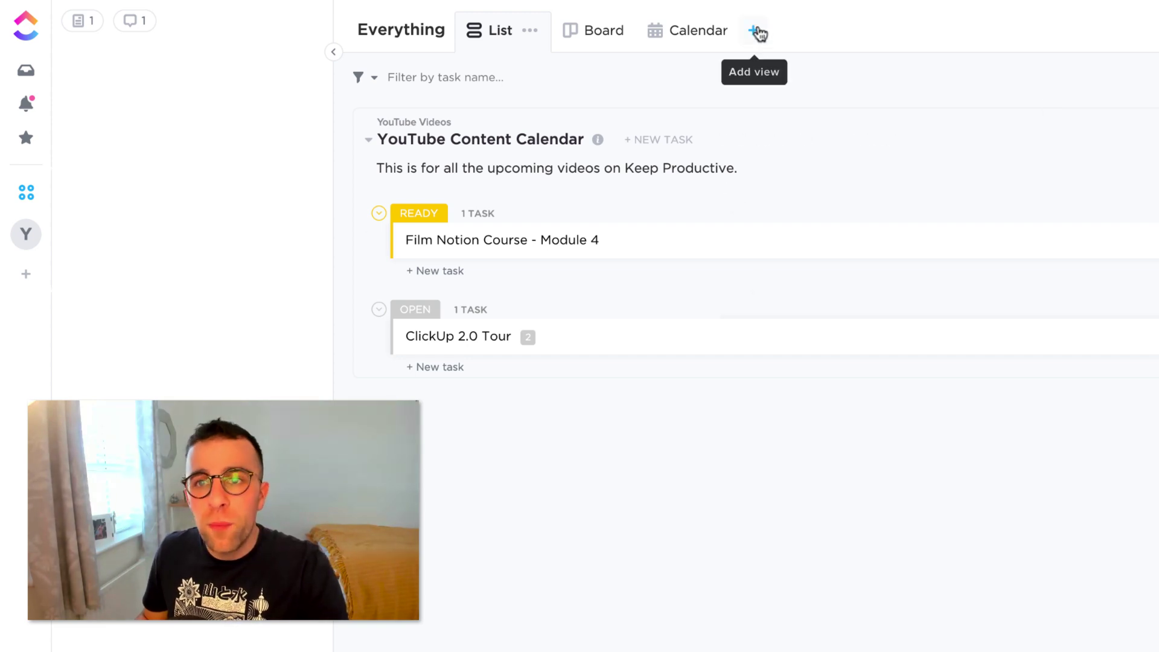
Choose Doc under Page Views to add a document view to Everything
{"action": "left_click", "coordinate": [754, 31]}
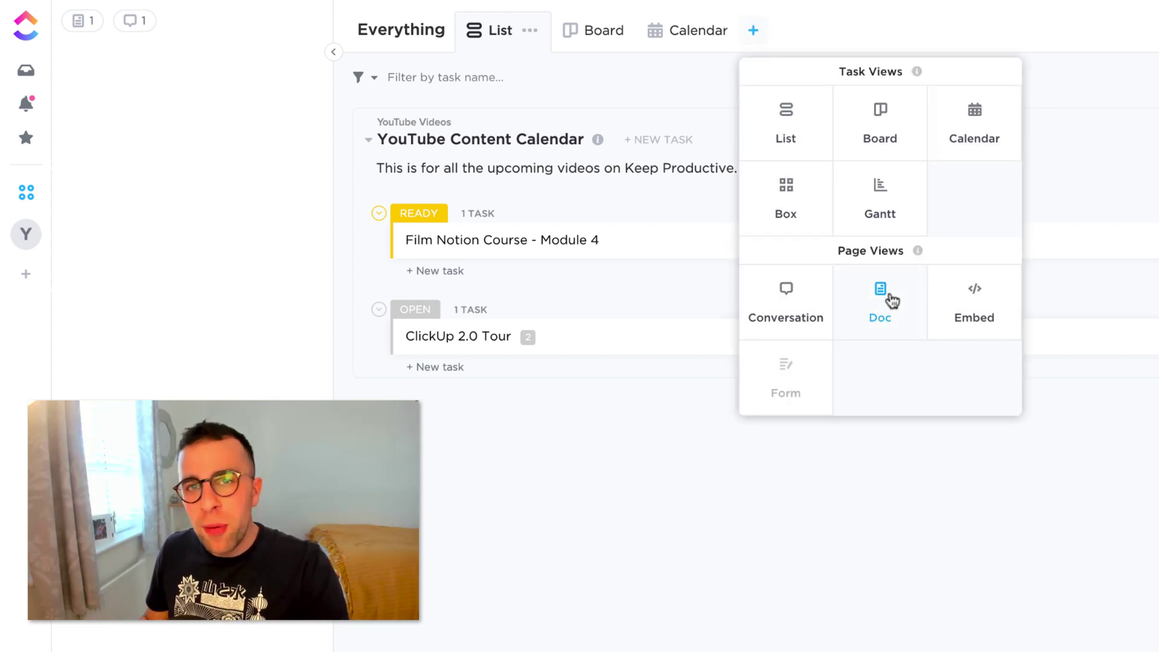
{"action": "left_click", "coordinate": [880, 299]}
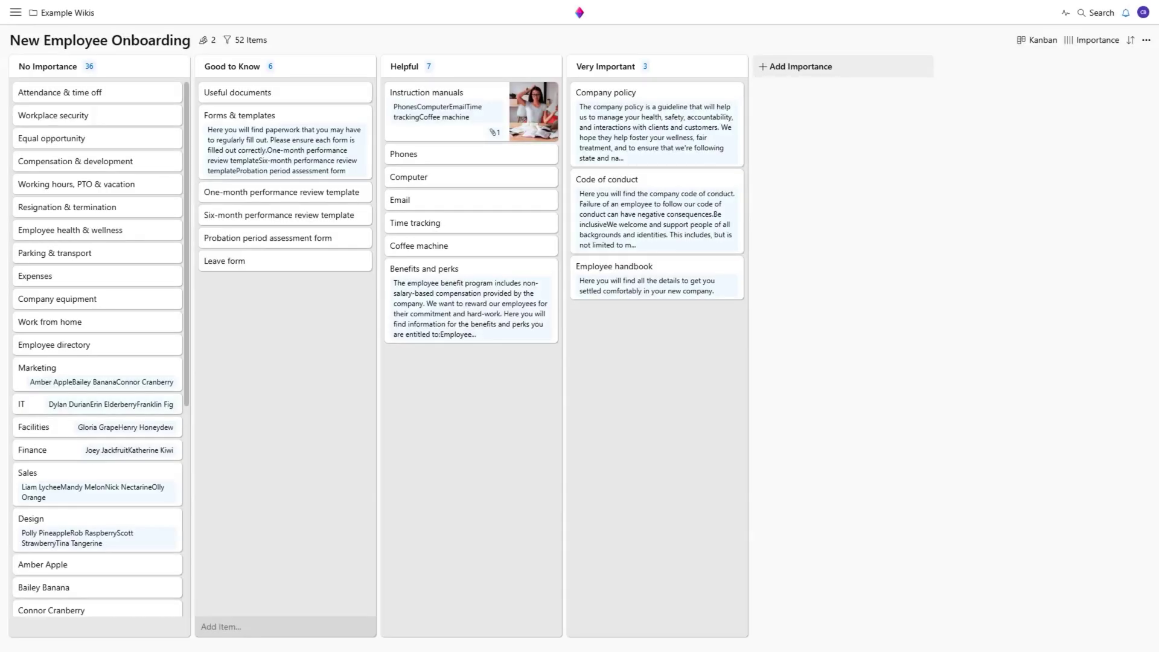
Change the New Employee Onboarding view from Kanban to Wiki under Team Views
{"action": "left_click", "coordinate": [1037, 41]}
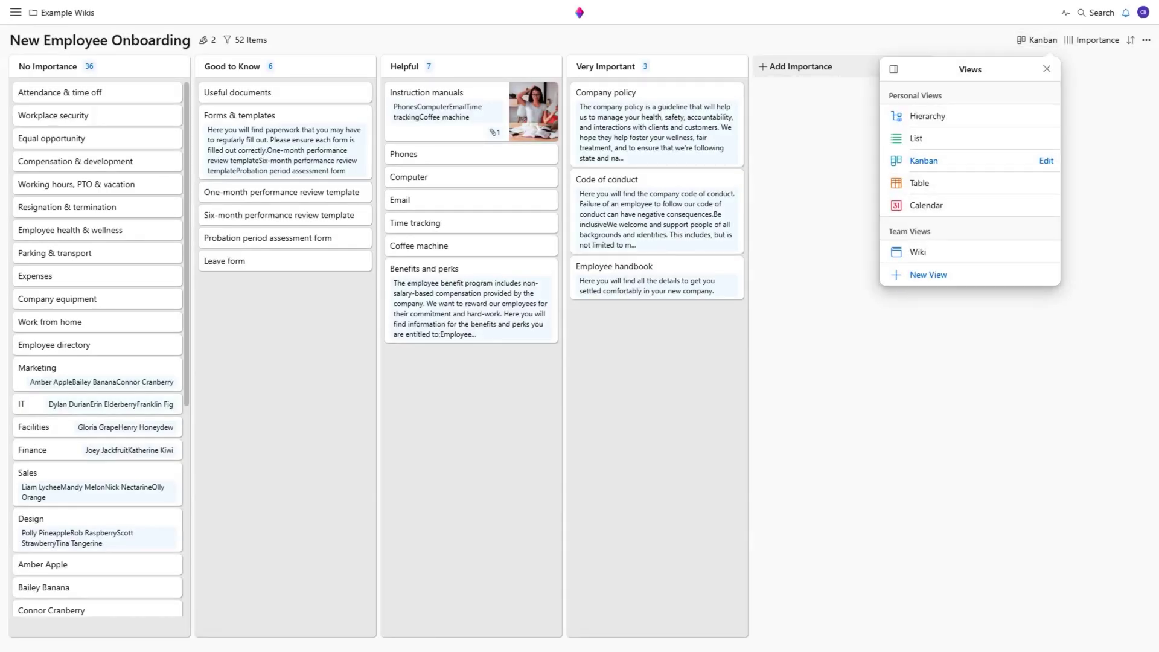
{"action": "left_click", "coordinate": [916, 252]}
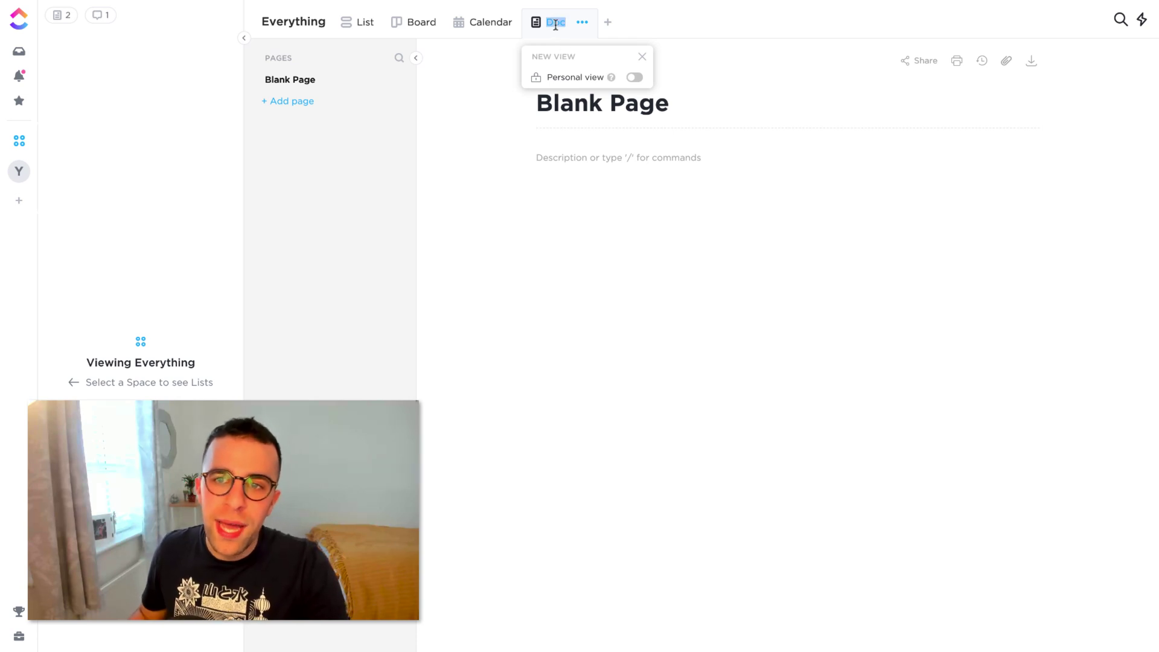
{"action": "type", "text": "Wiki"}
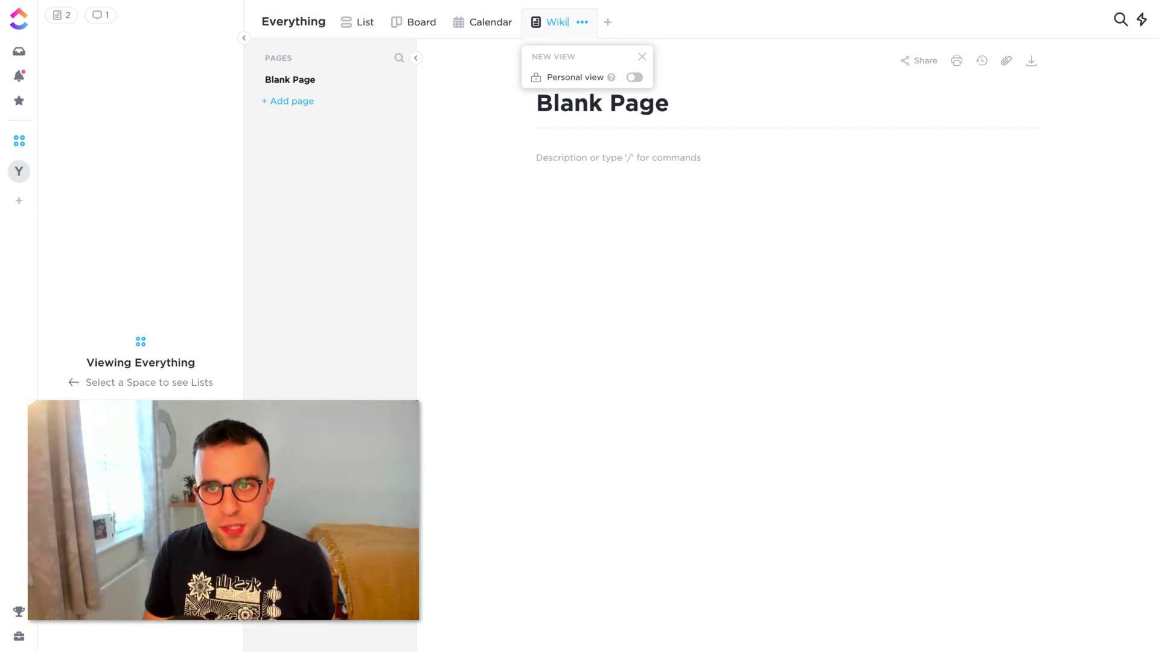
Try the personal-only view option, then dismiss the personal views upgrade popup
{"action": "left_click", "coordinate": [633, 78]}
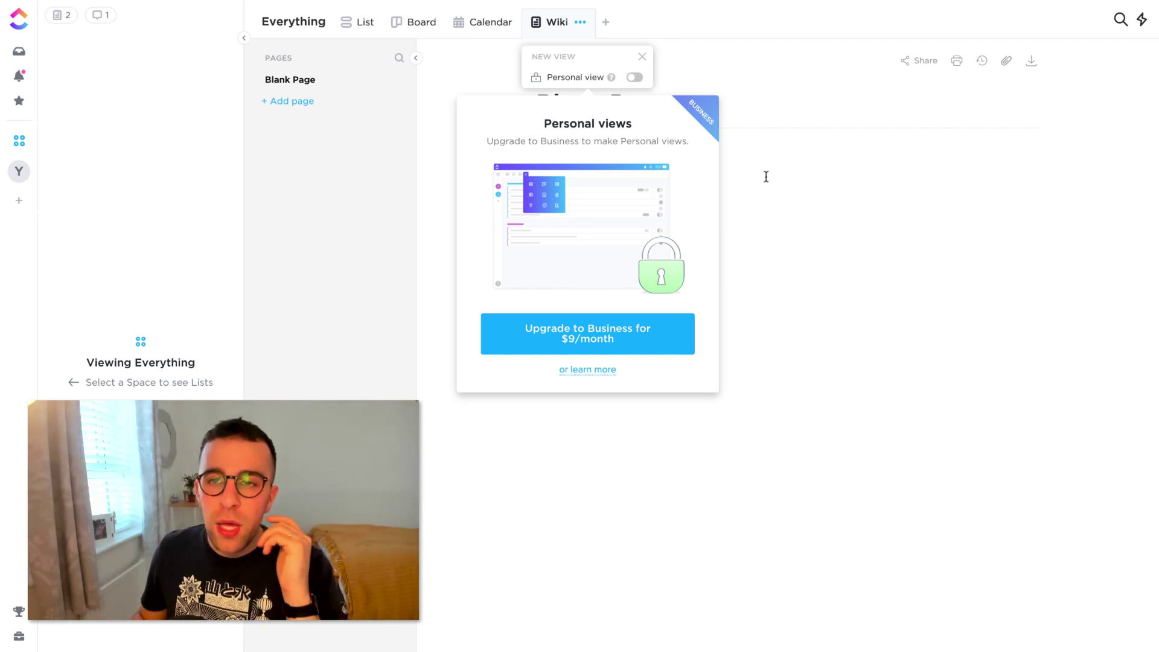
{"action": "left_click", "coordinate": [643, 57]}
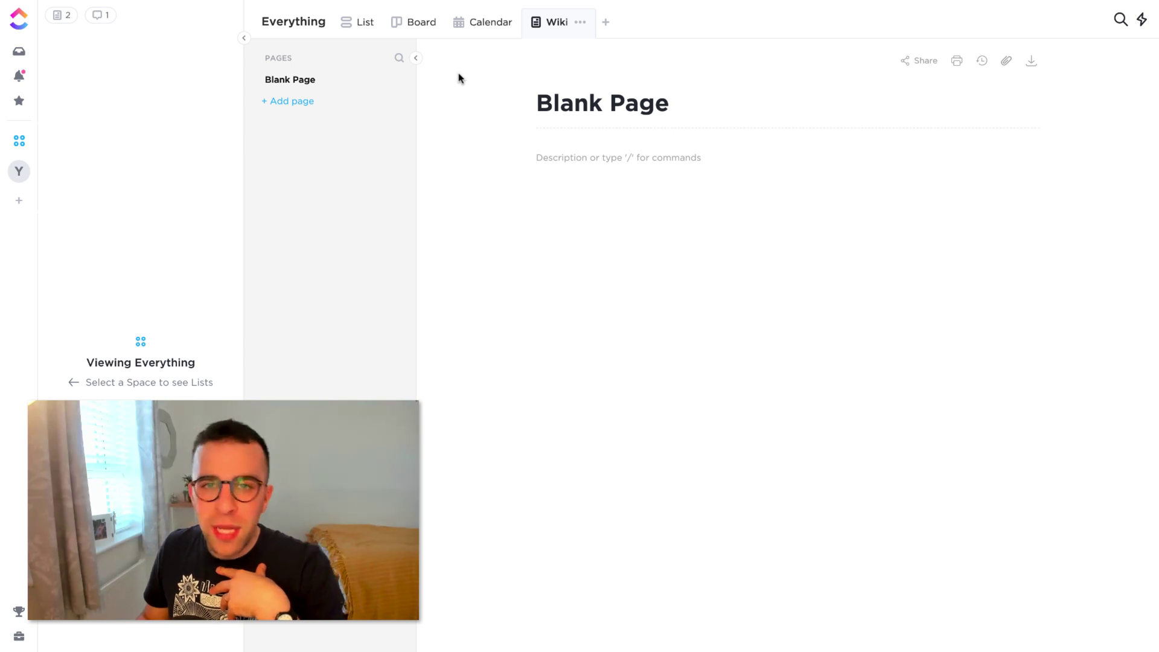
Collapse the sidebar and rename the Blank Page to Home
{"action": "left_click", "coordinate": [245, 40]}
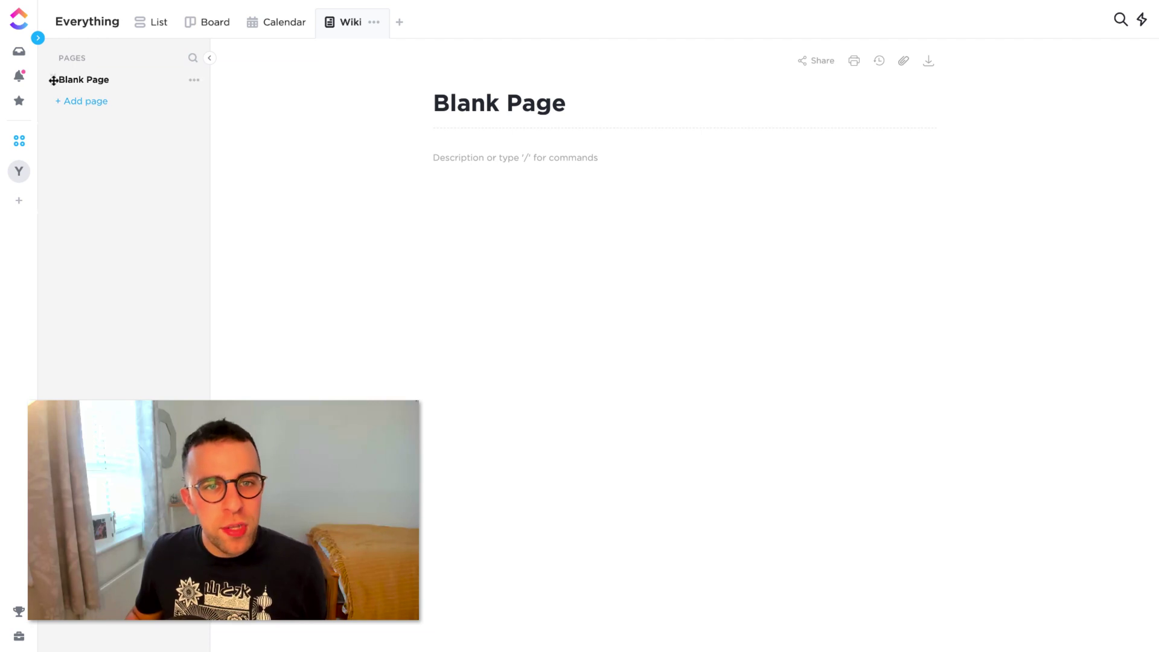
{"action": "mouse_move", "coordinate": [53, 80]}
{"action": "left_mouse_down"}
{"action": "mouse_move", "coordinate": [52, 154]}
{"action": "mouse_move", "coordinate": [65, 90]}
{"action": "left_mouse_up"}
{"action": "left_click", "coordinate": [193, 82]}
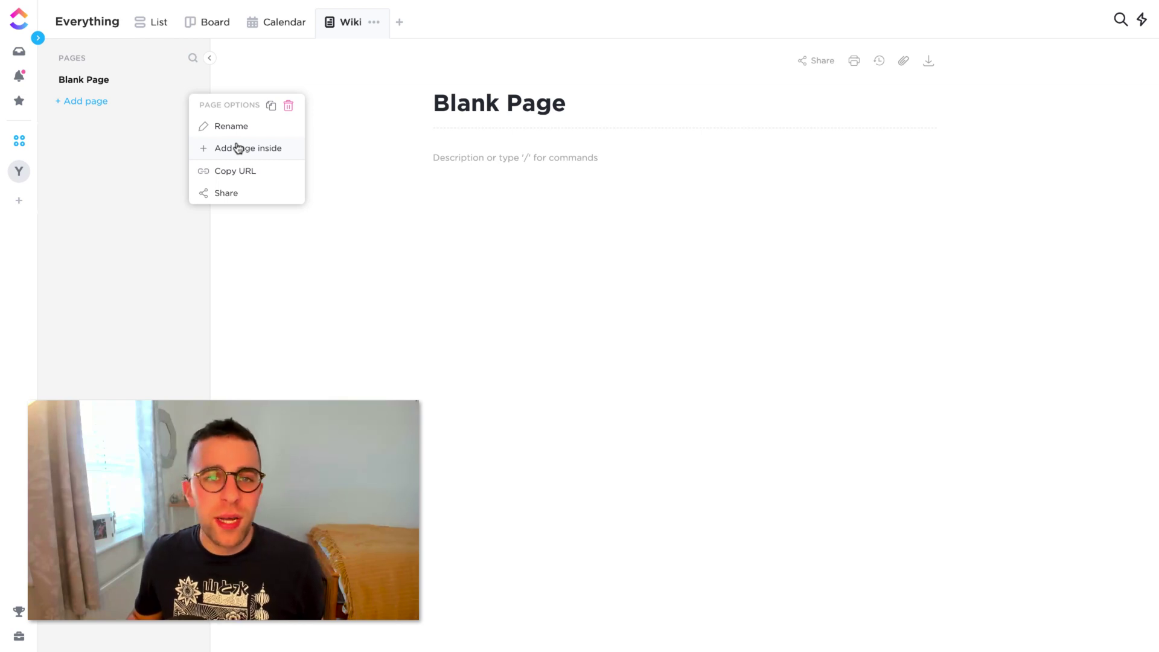
{"action": "left_click", "coordinate": [132, 147]}
{"action": "triple_click", "coordinate": [503, 103]}
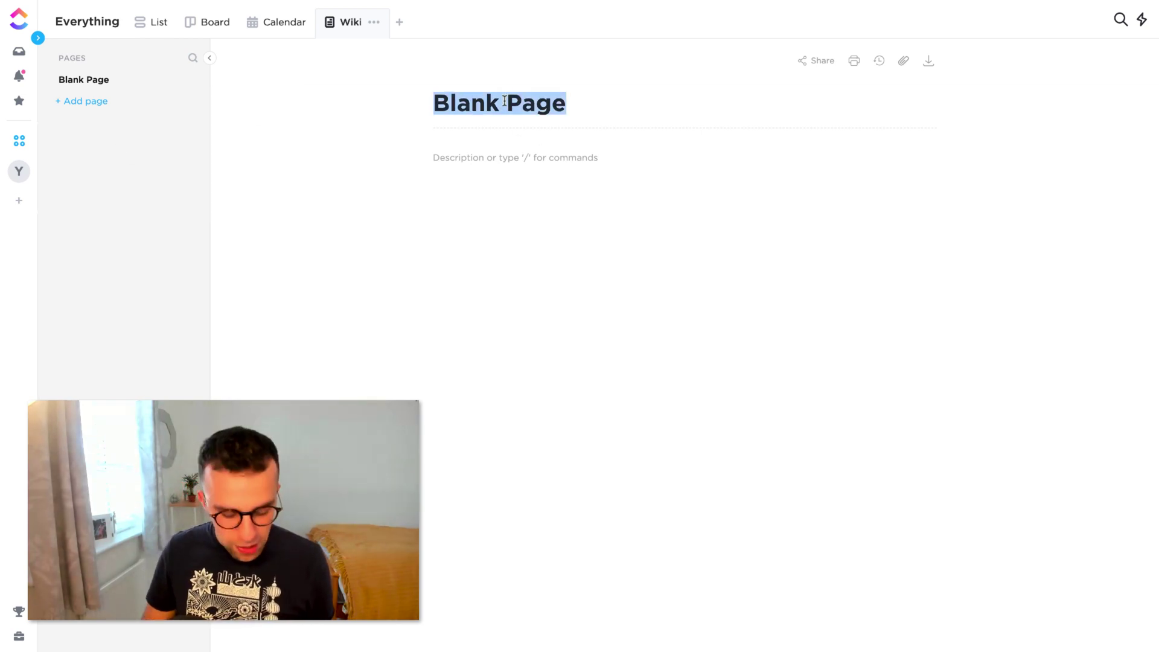
{"action": "type", "text": "Home"}
{"action": "left_click", "coordinate": [444, 158]}
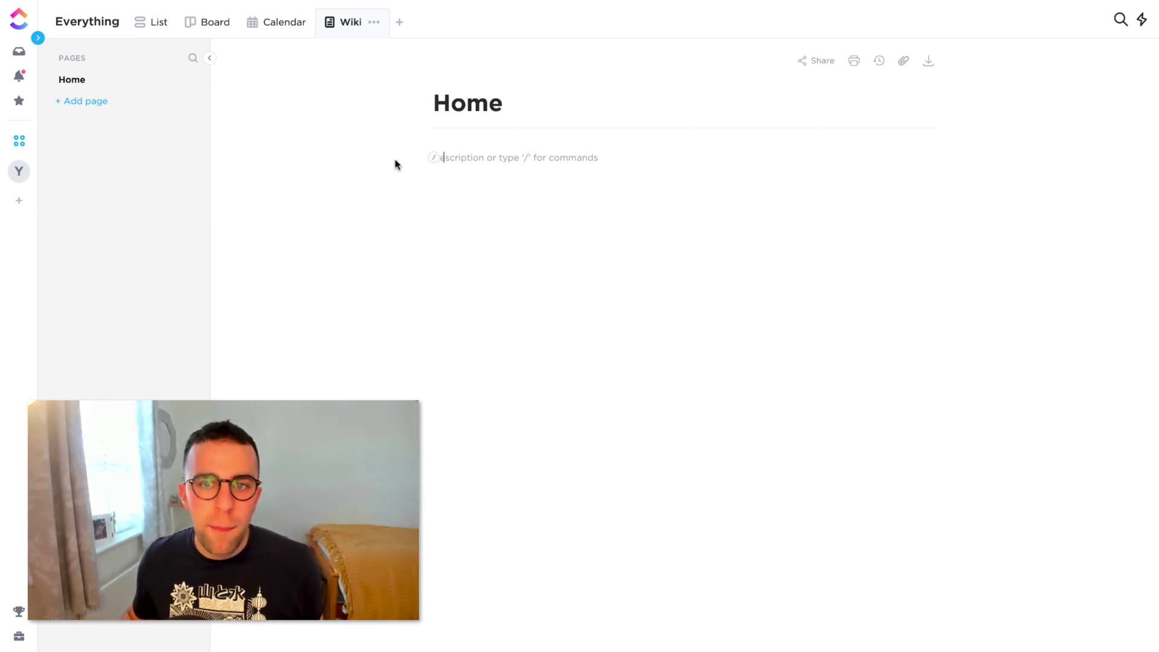
Add a New Onboards page, nest it under Home, and open Home
{"action": "left_click", "coordinate": [89, 101]}
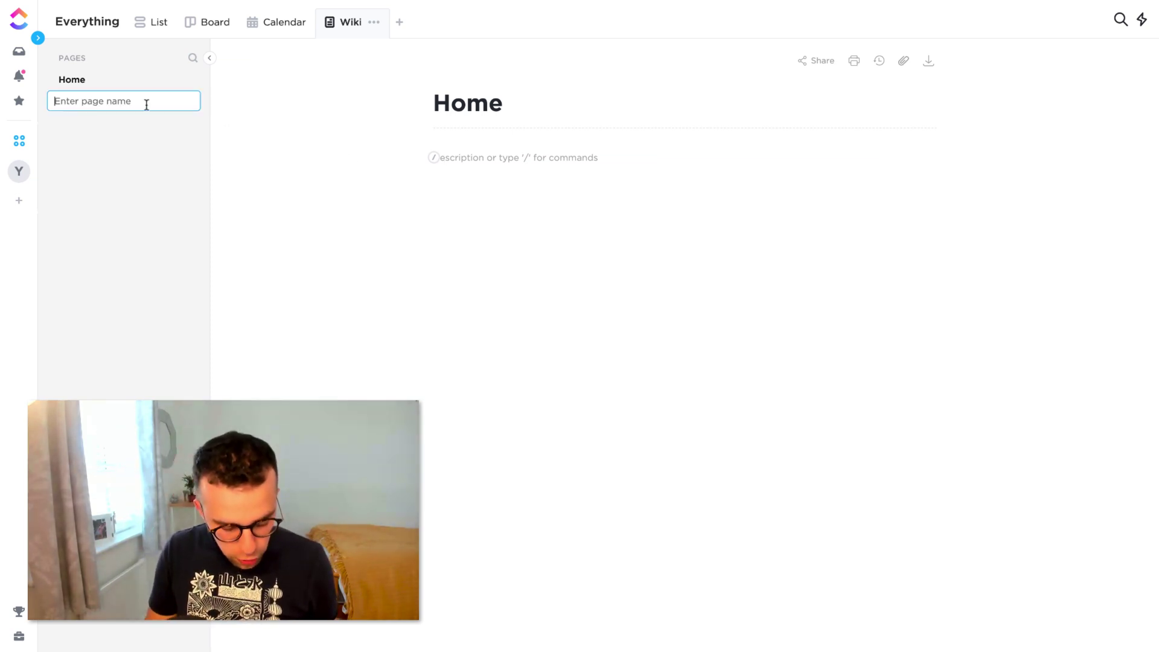
{"action": "type", "text": "New On"}
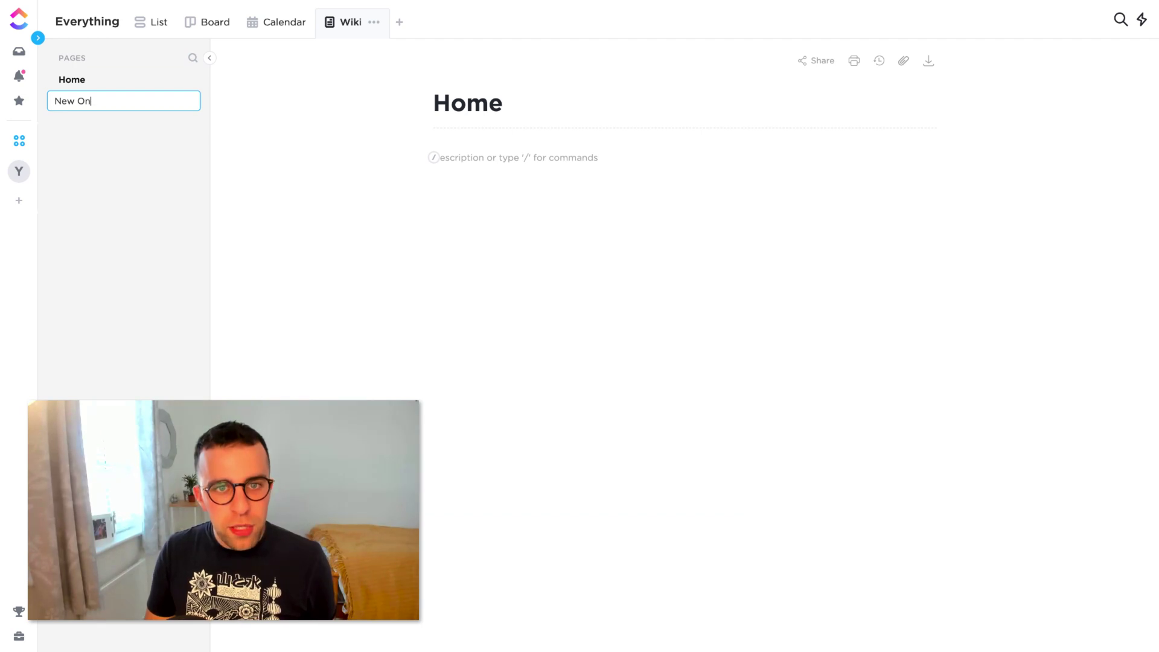
{"action": "type", "text": "boards"}
{"action": "key", "text": "Return"}
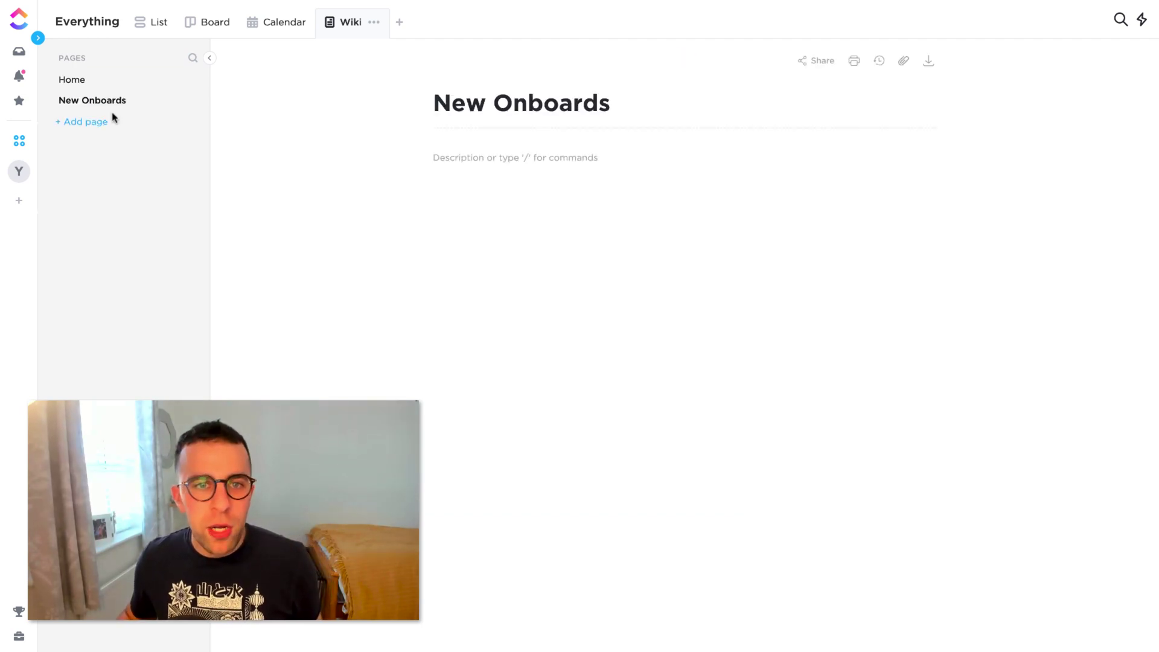
{"action": "left_click_drag", "start_coordinate": [102, 106], "coordinate": [120, 101]}
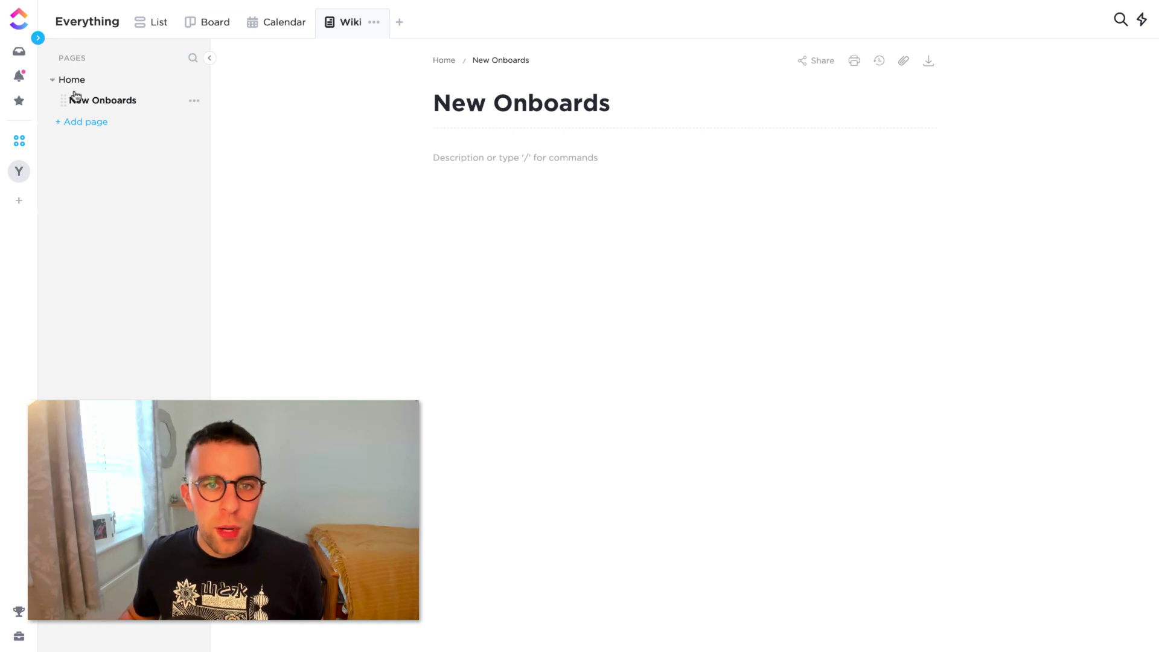
{"action": "left_click", "coordinate": [97, 89]}
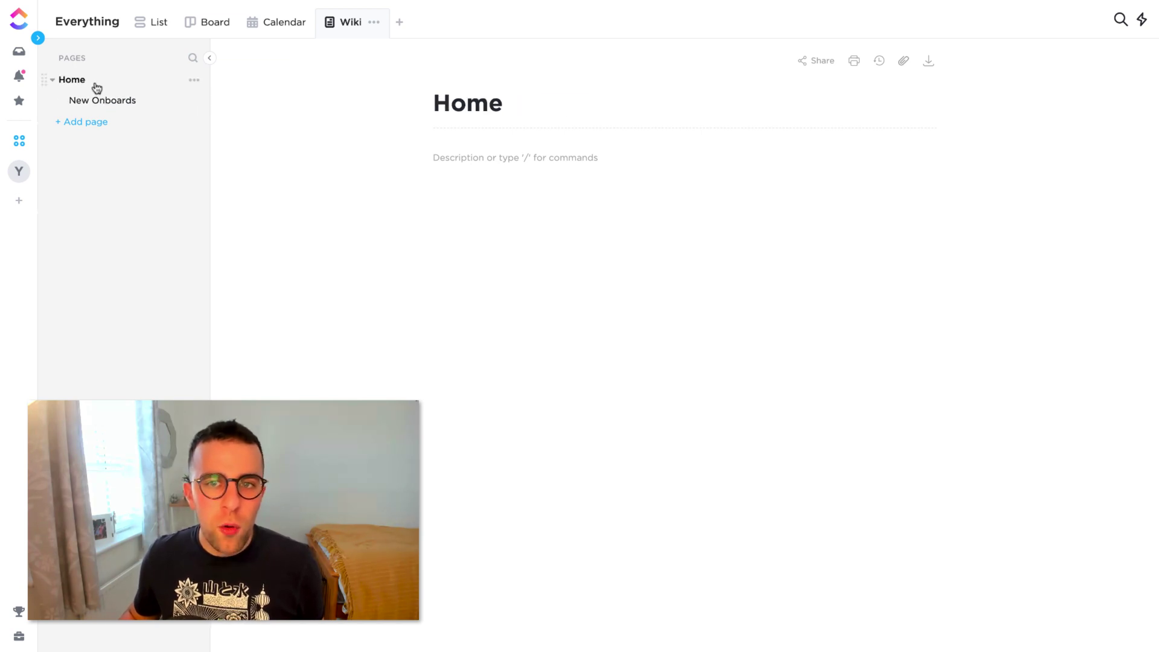
Return to Home and write 'Welcome to the company! We're so glad to have you!'
{"action": "left_click", "coordinate": [191, 84]}
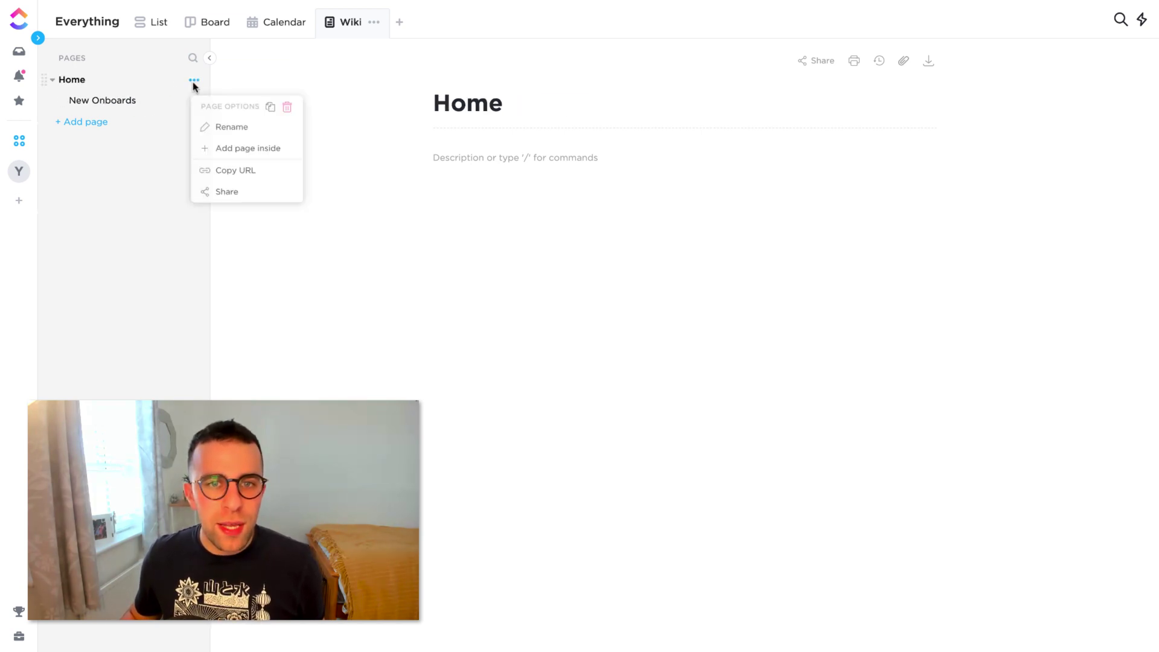
{"action": "left_click", "coordinate": [131, 100]}
{"action": "left_click", "coordinate": [121, 103]}
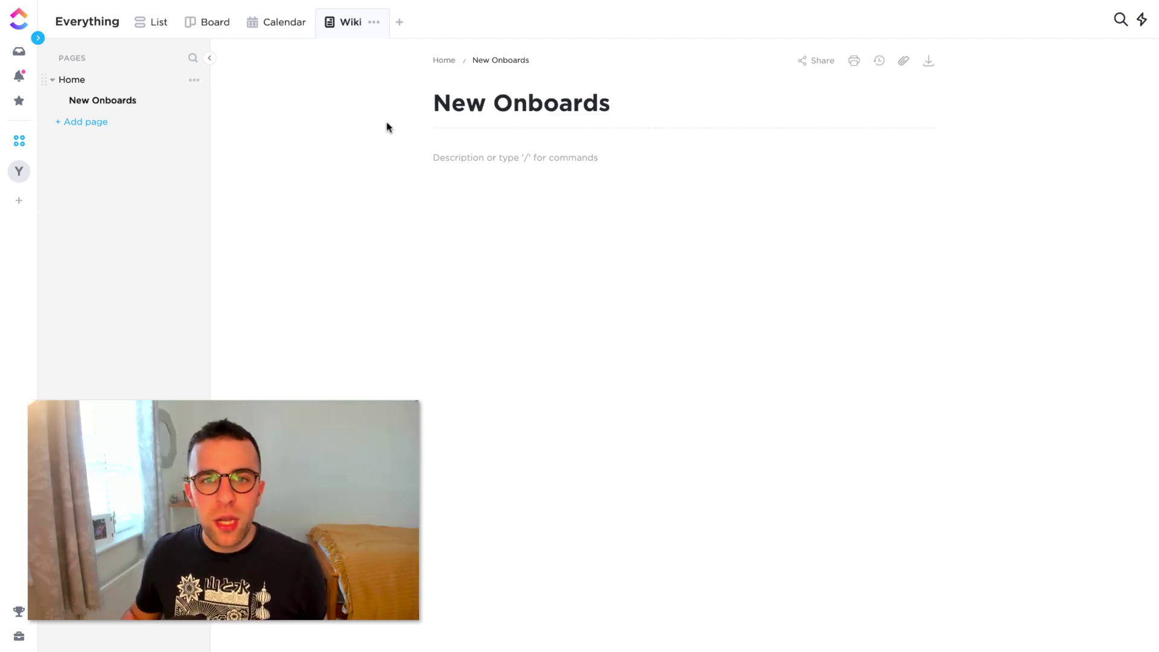
{"action": "left_click", "coordinate": [83, 83]}
{"action": "left_click", "coordinate": [535, 154]}
{"action": "type", "text": "Welcome to the company"}
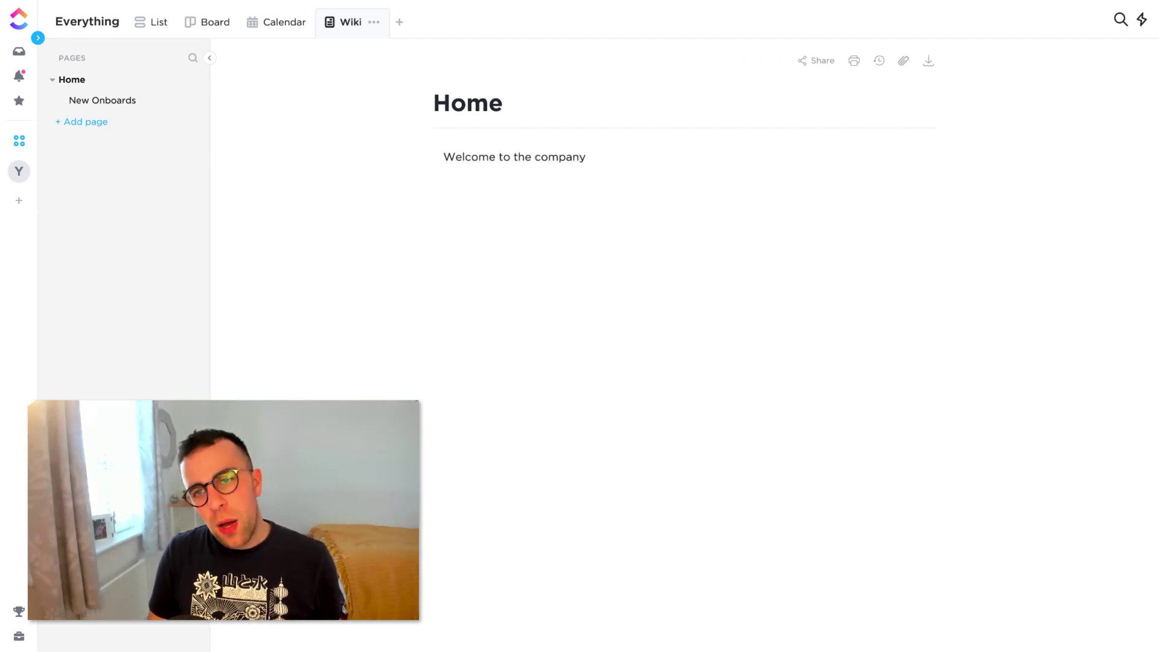
{"action": "type", "text": "W "}
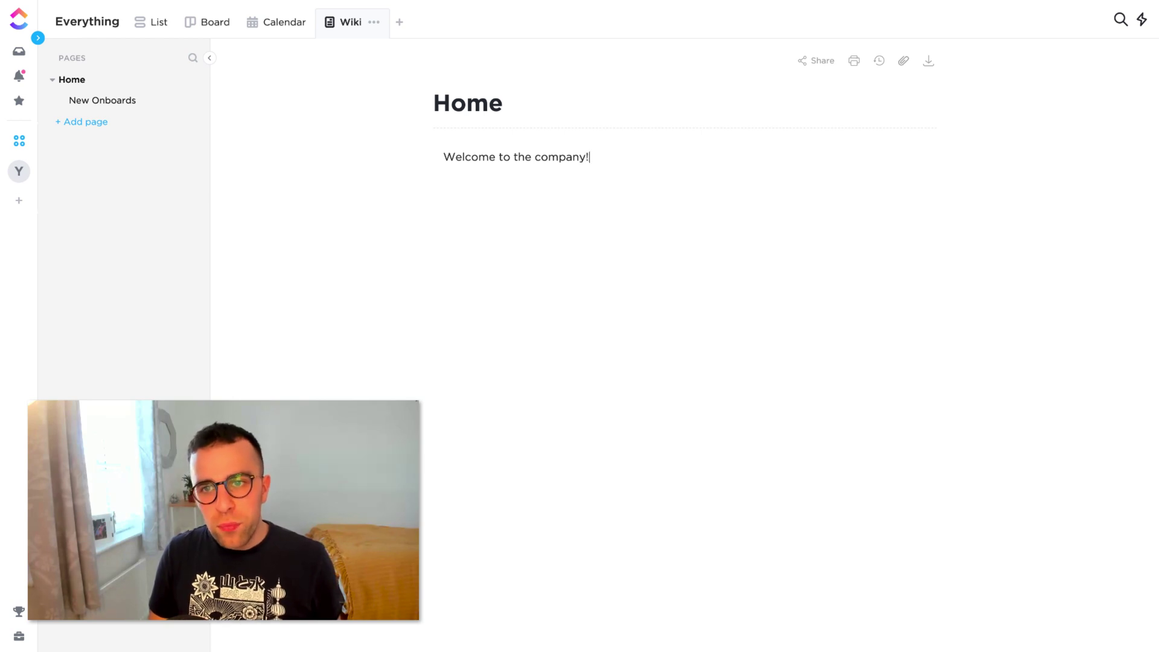
{"action": "type", "text": " We're so glad to have you!"}
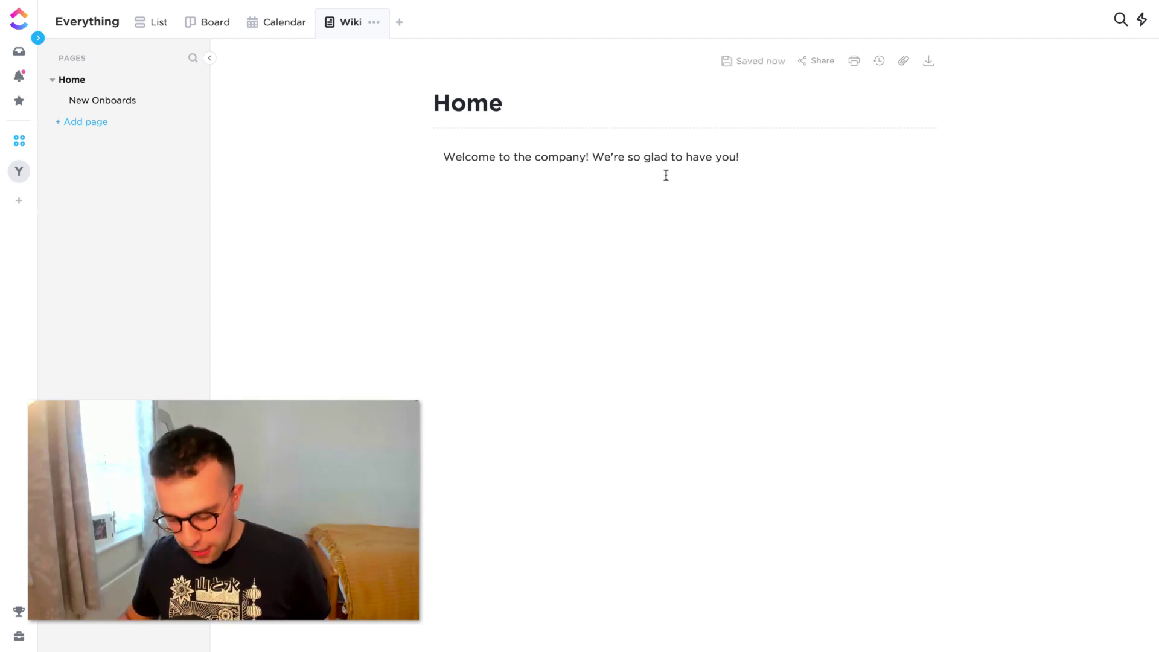
Insert a YouTube embed block on a new line below the welcome sentence
{"action": "key", "text": "Return"}
{"action": "left_click", "coordinate": [435, 175]}
{"action": "type", "text": "/"}
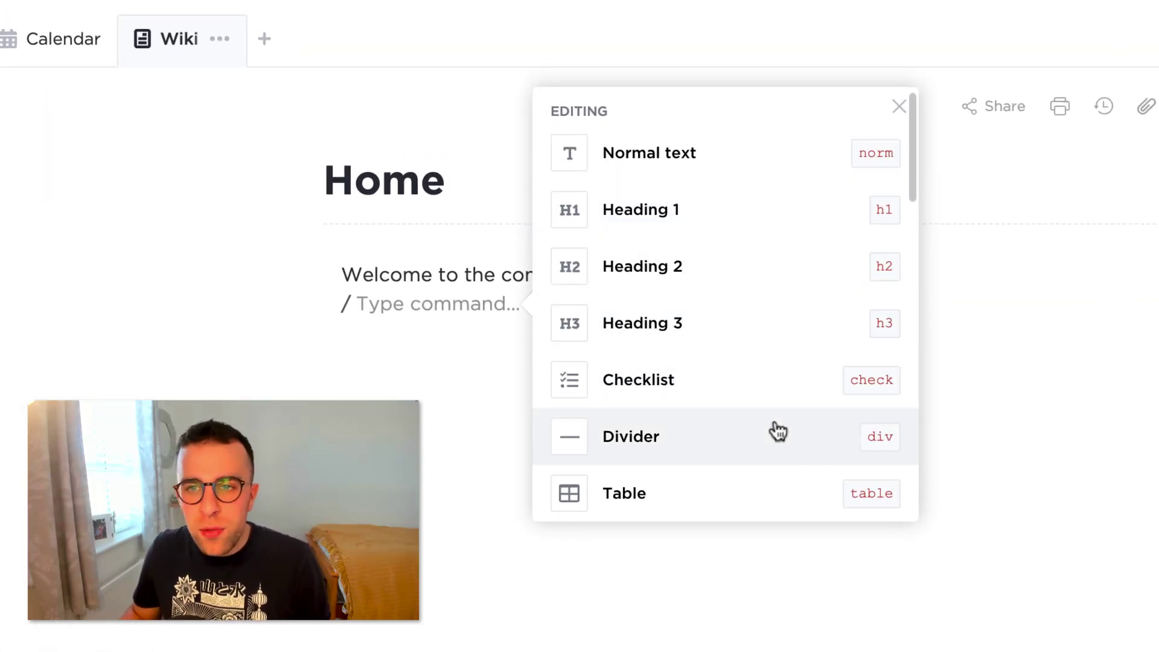
{"action": "scroll", "coordinate": [776, 429], "scroll_direction": "down", "scroll_amount": 2}
{"action": "scroll", "coordinate": [761, 412], "scroll_direction": "down", "scroll_amount": 1}
{"action": "scroll", "coordinate": [743, 393], "scroll_direction": "down", "scroll_amount": 2}
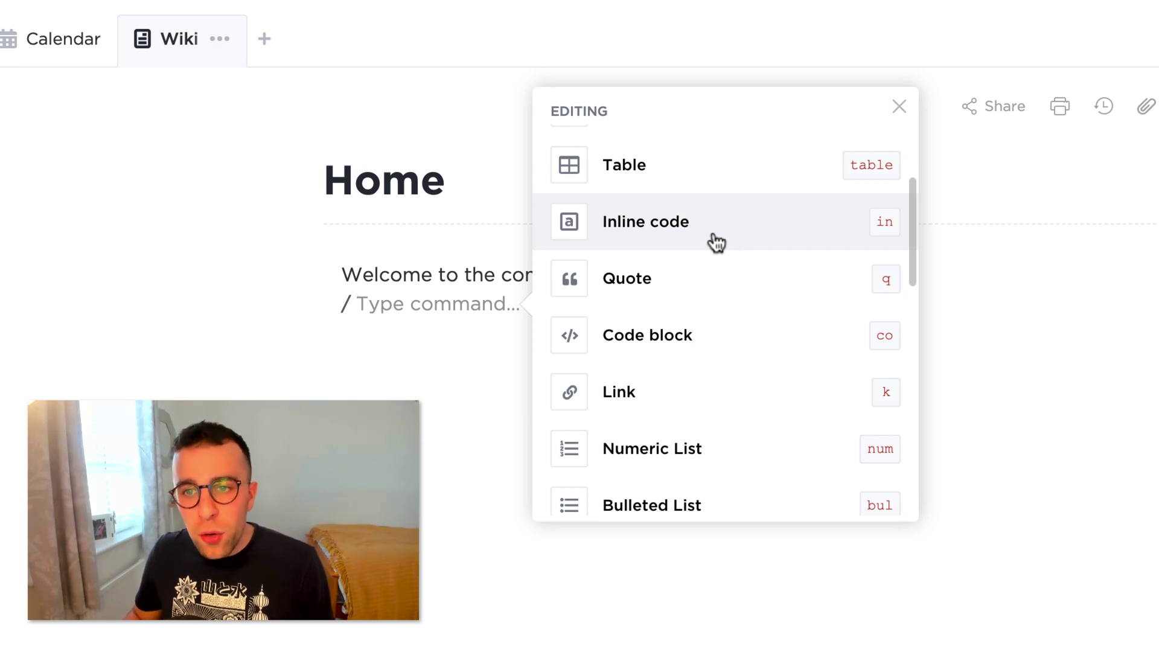
{"action": "scroll", "coordinate": [716, 419], "scroll_direction": "down", "scroll_amount": 3}
{"action": "scroll", "coordinate": [752, 407], "scroll_direction": "down", "scroll_amount": 5}
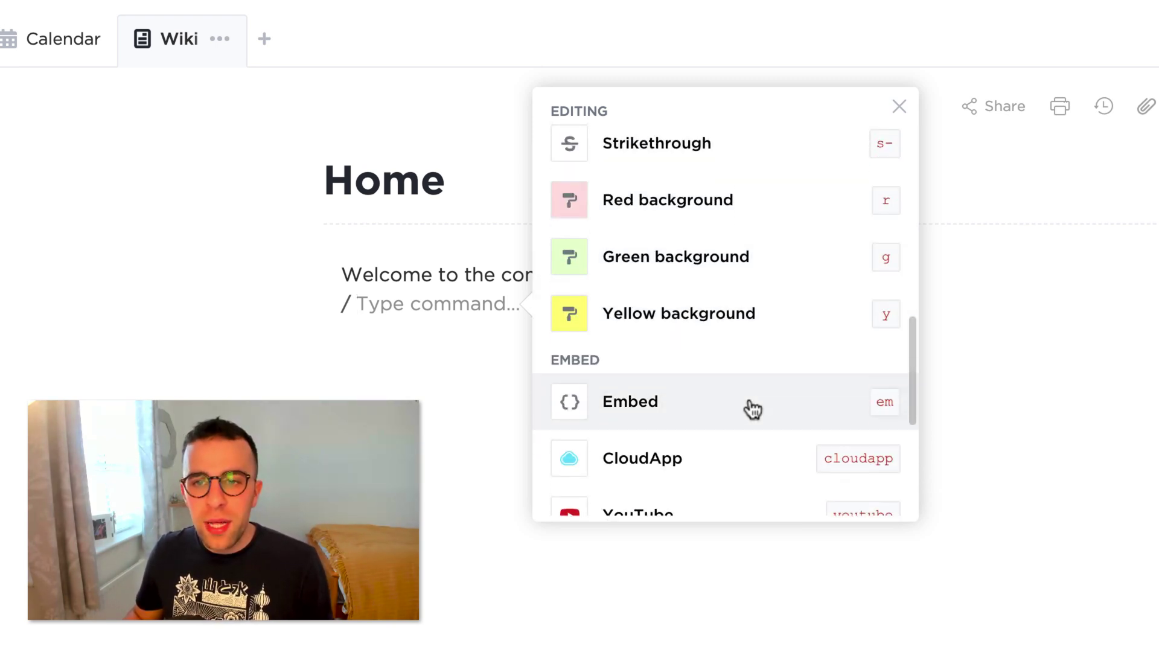
{"action": "scroll", "coordinate": [752, 409], "scroll_direction": "down", "scroll_amount": 2}
{"action": "scroll", "coordinate": [753, 410], "scroll_direction": "down", "scroll_amount": 2}
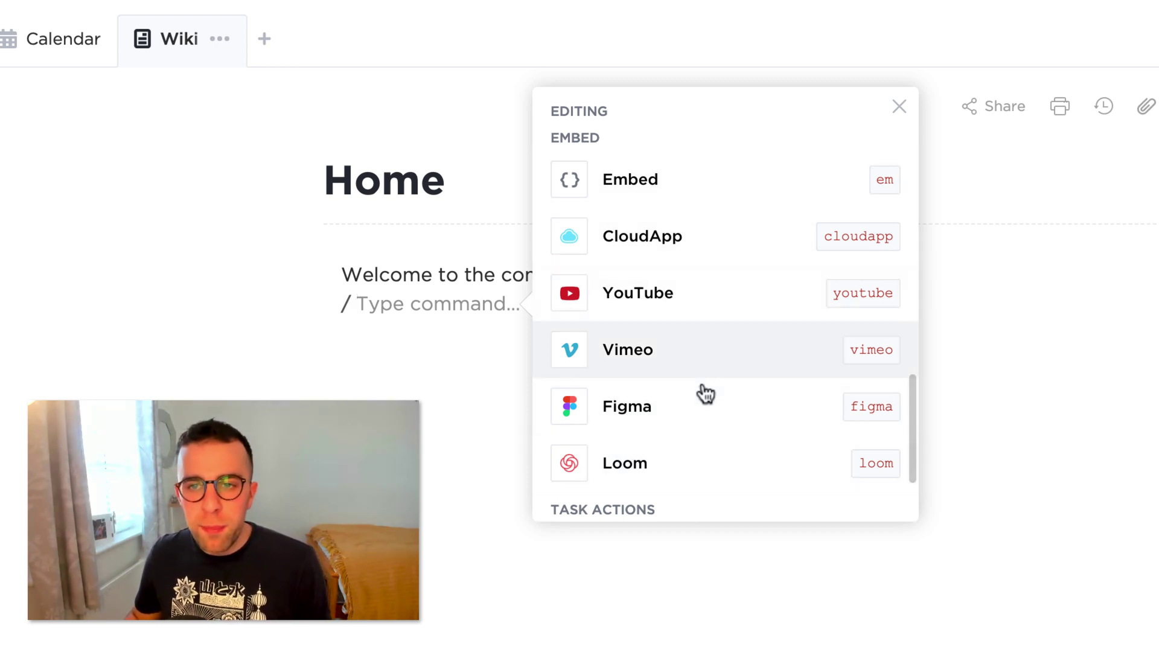
{"action": "scroll", "coordinate": [704, 448], "scroll_direction": "down", "scroll_amount": 2}
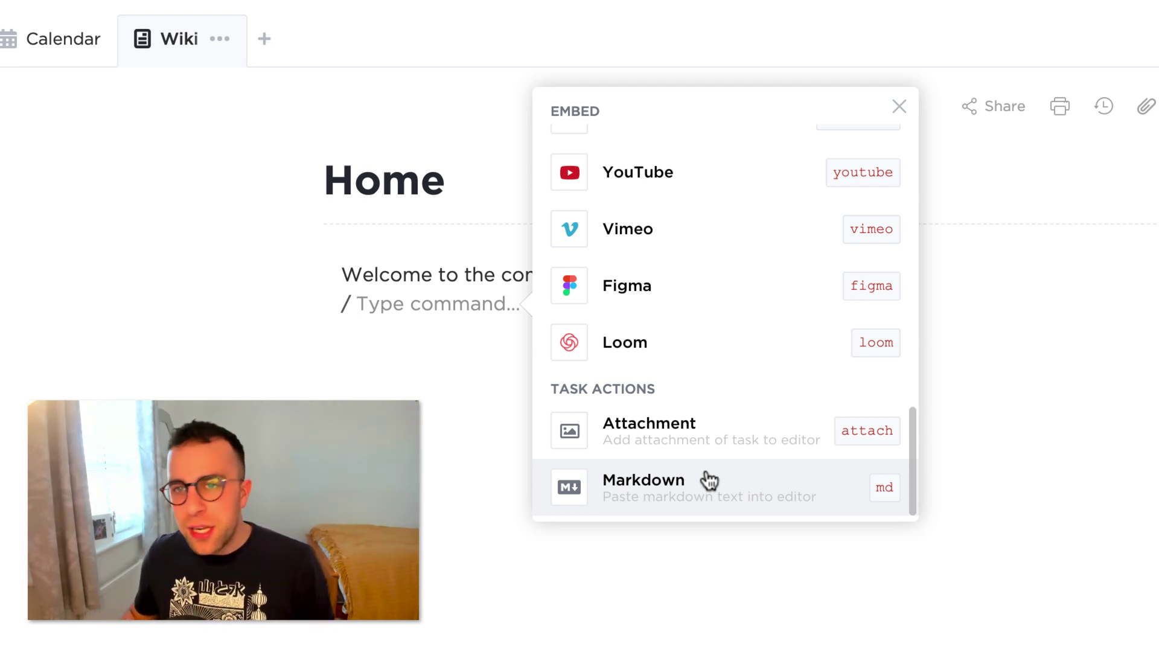
{"action": "left_click", "coordinate": [712, 178]}
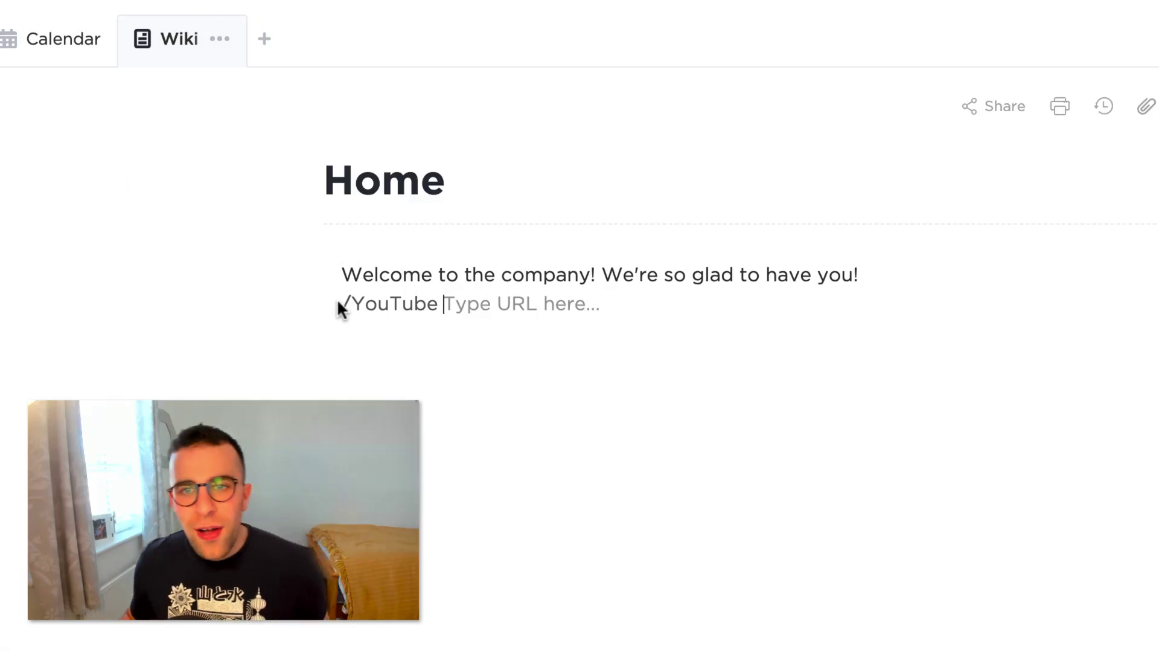
Paste the link to embed the 'Our Core Values' YouTube video, then play and pause it
{"action": "key", "text": "ctrl+v"}
{"action": "left_click", "coordinate": [989, 306]}
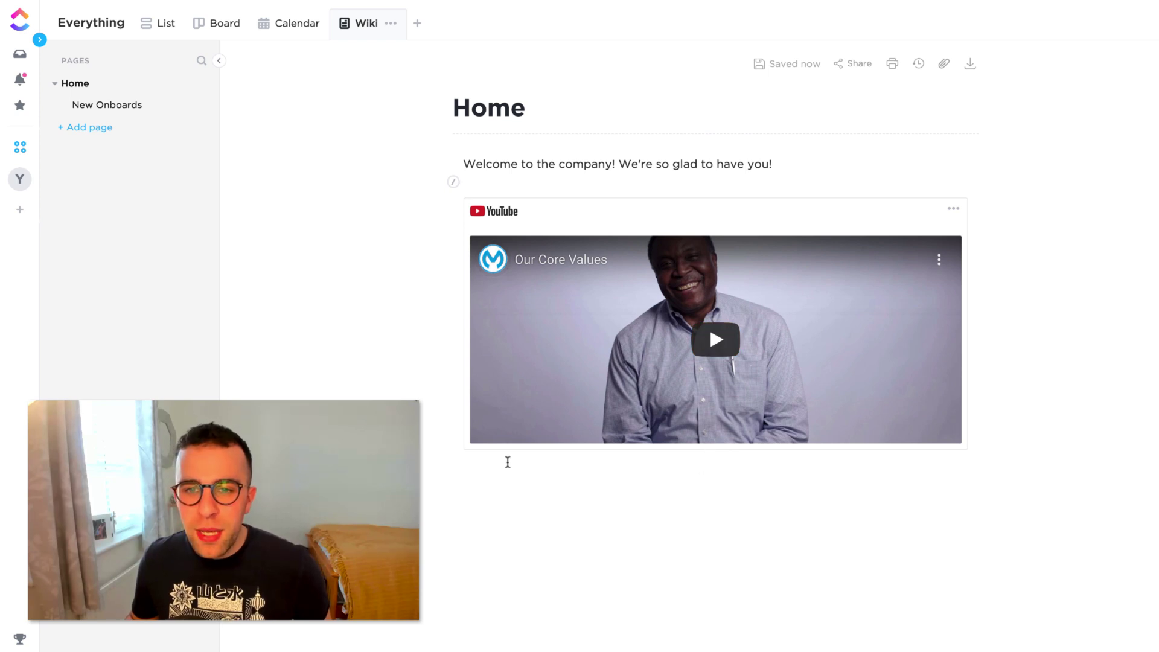
{"action": "left_click", "coordinate": [701, 319]}
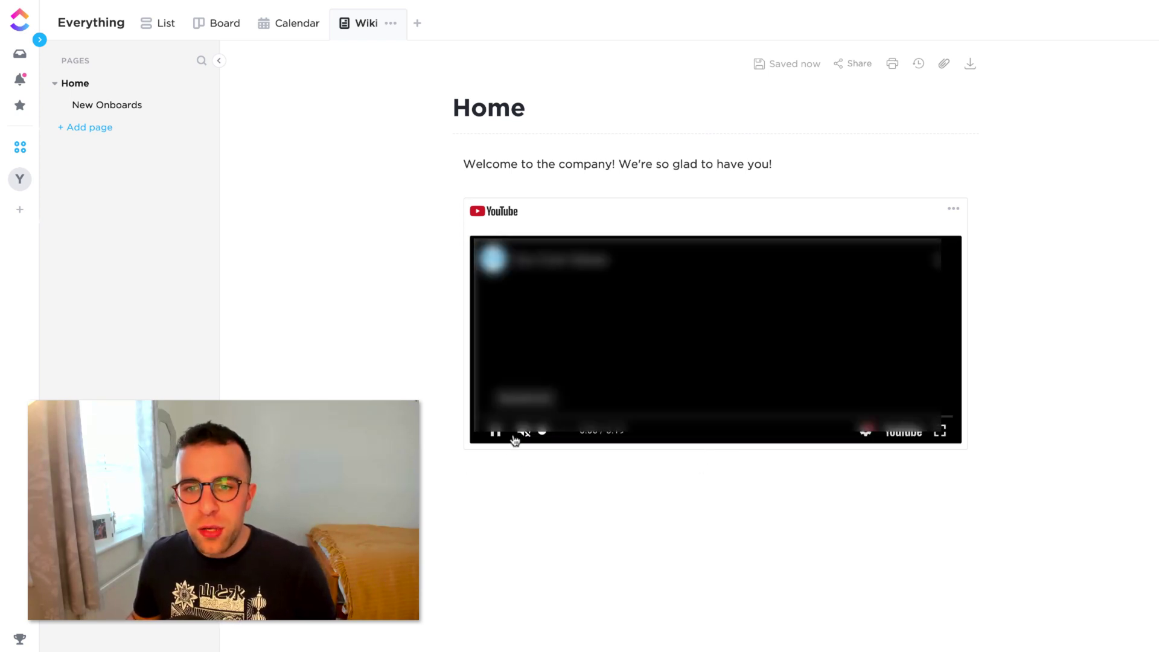
{"action": "left_click", "coordinate": [492, 432]}
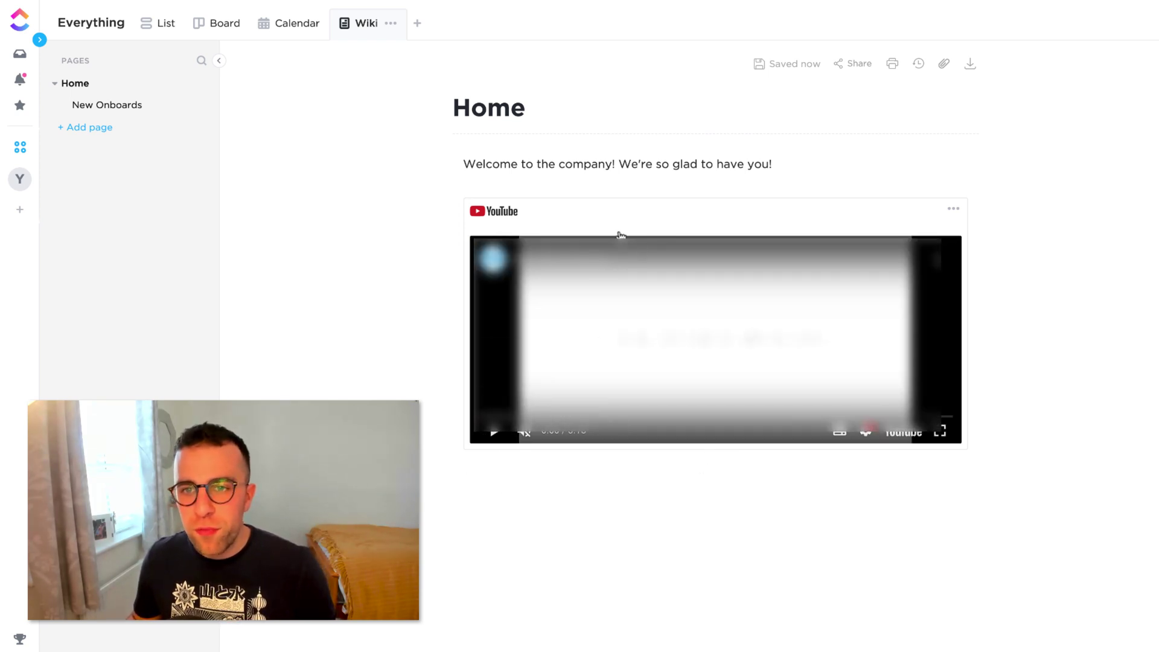
Switch the video embed to the large player size and drag its corner to enlarge it
{"action": "left_click", "coordinate": [953, 208]}
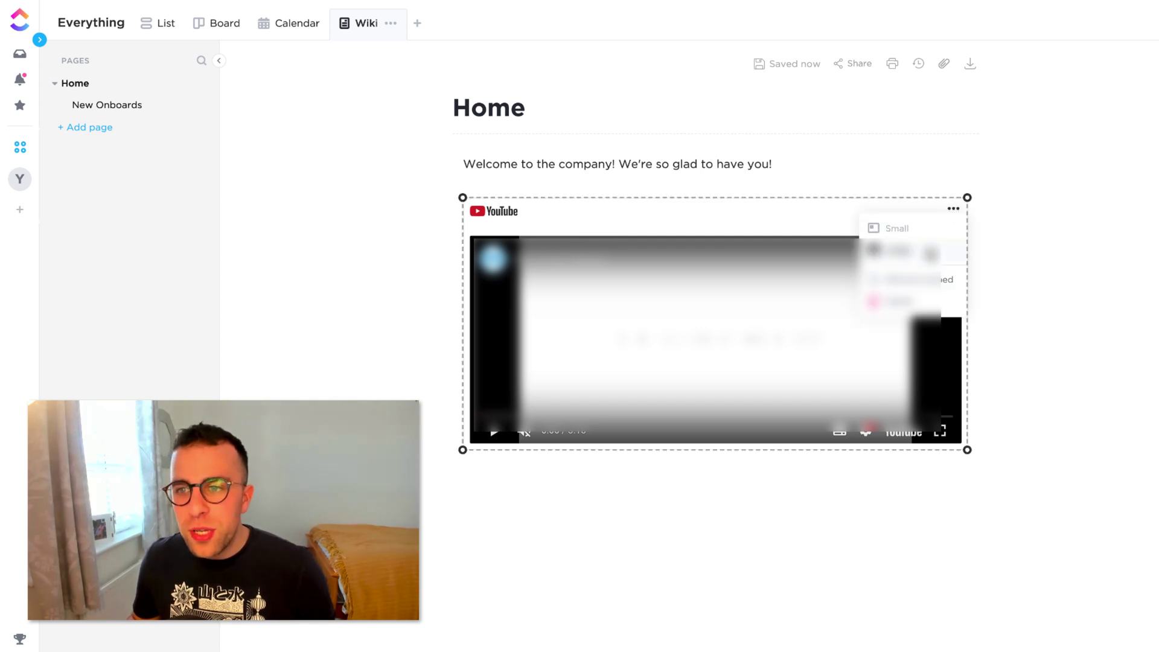
{"action": "left_click", "coordinate": [927, 253]}
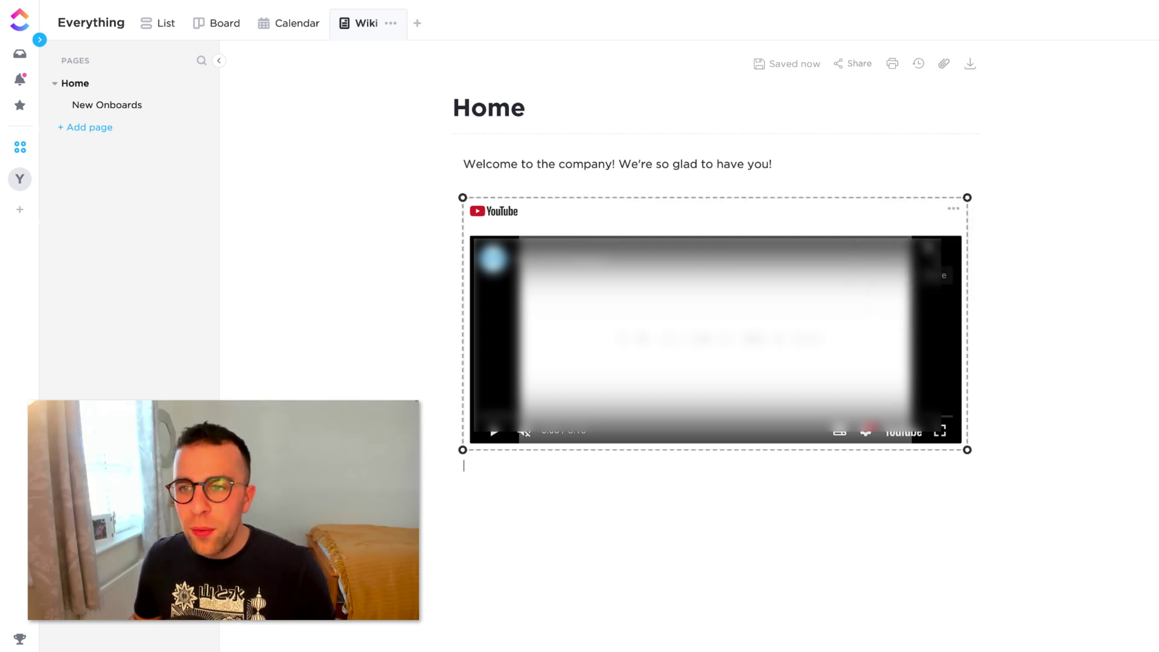
{"action": "left_click", "coordinate": [953, 209]}
{"action": "left_click", "coordinate": [914, 252]}
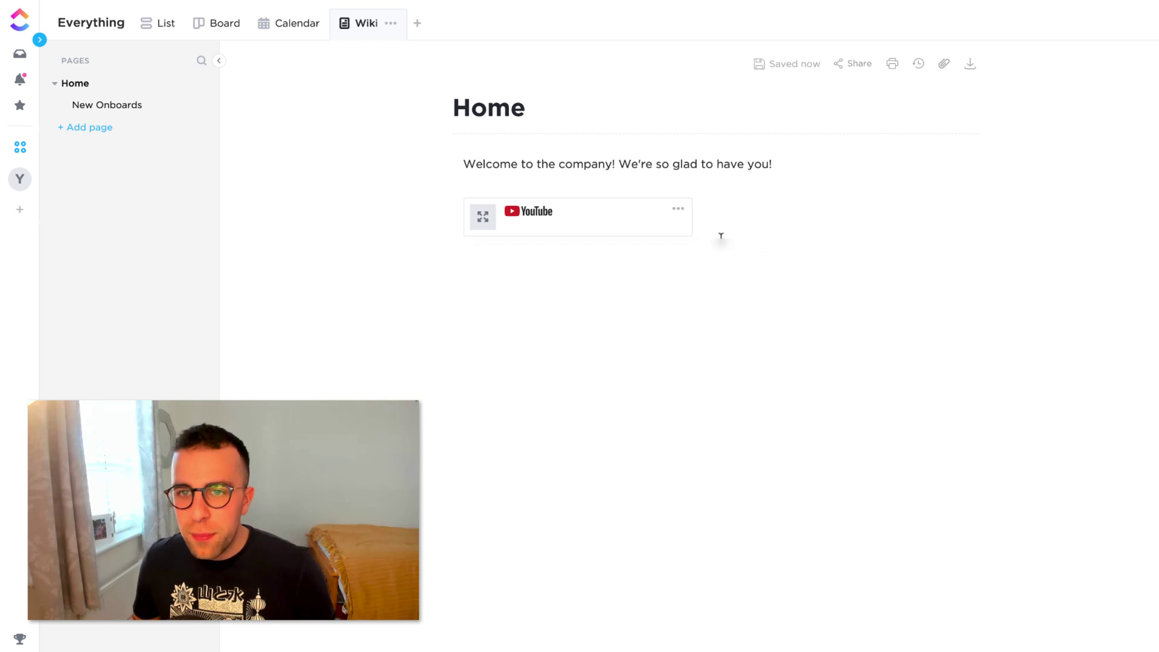
{"action": "left_click", "coordinate": [678, 213]}
{"action": "left_click", "coordinate": [650, 252]}
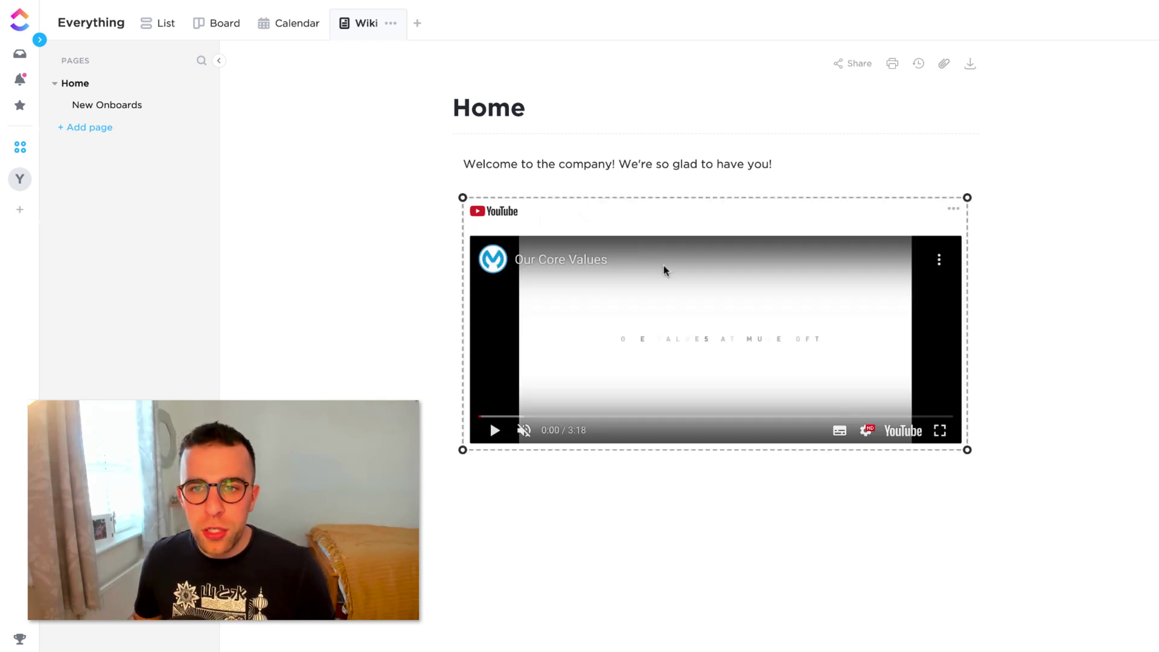
{"action": "left_click_drag", "start_coordinate": [967, 450], "coordinate": [1131, 548]}
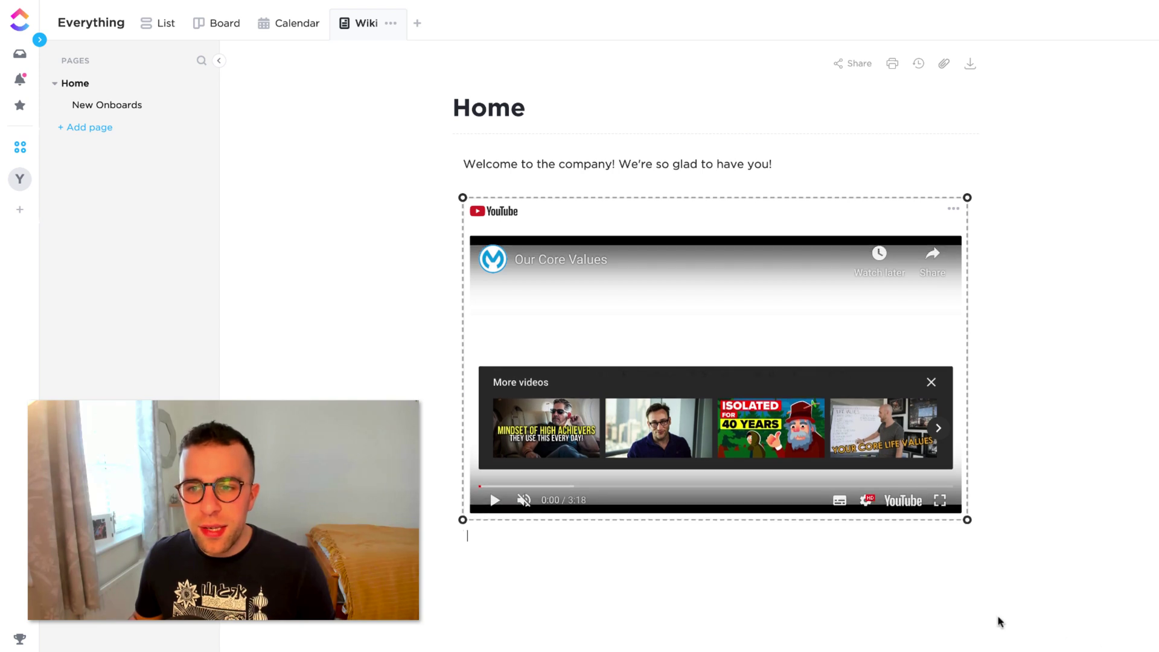
{"action": "left_click", "coordinate": [930, 381]}
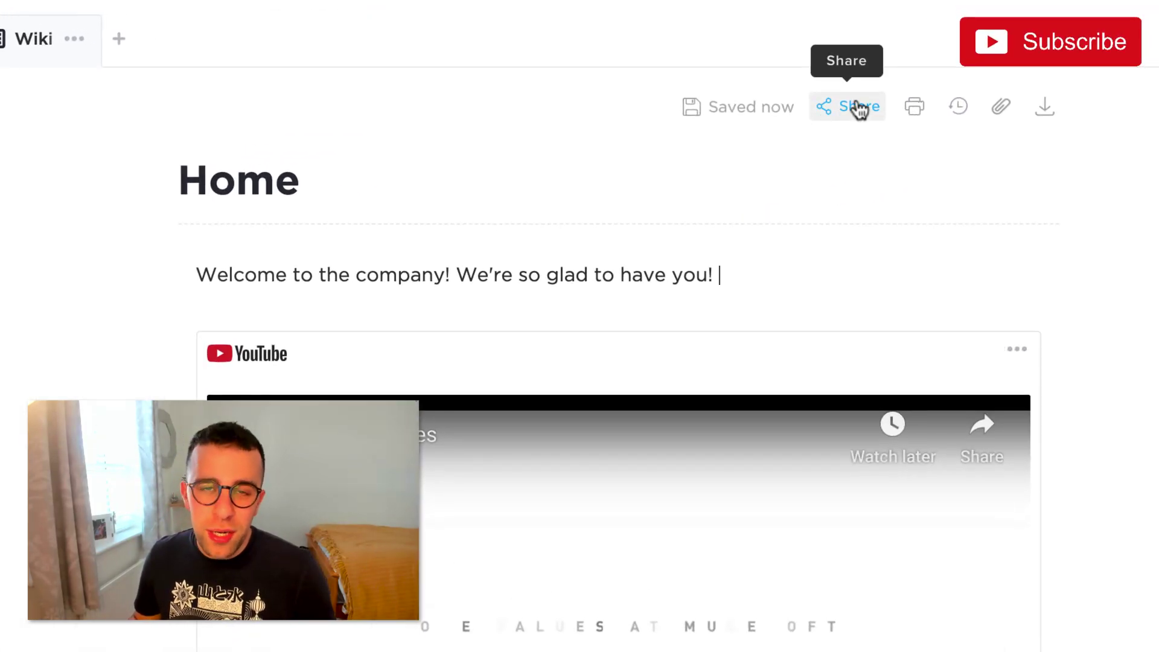
{"action": "left_click", "coordinate": [858, 109]}
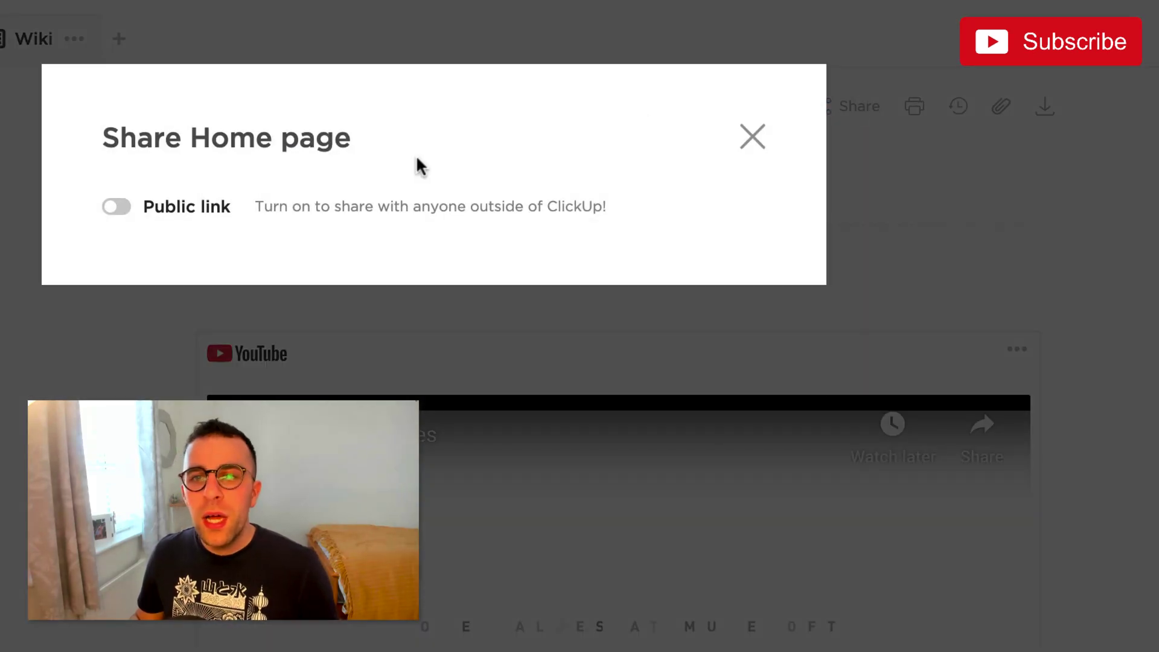
{"action": "left_click", "coordinate": [752, 135]}
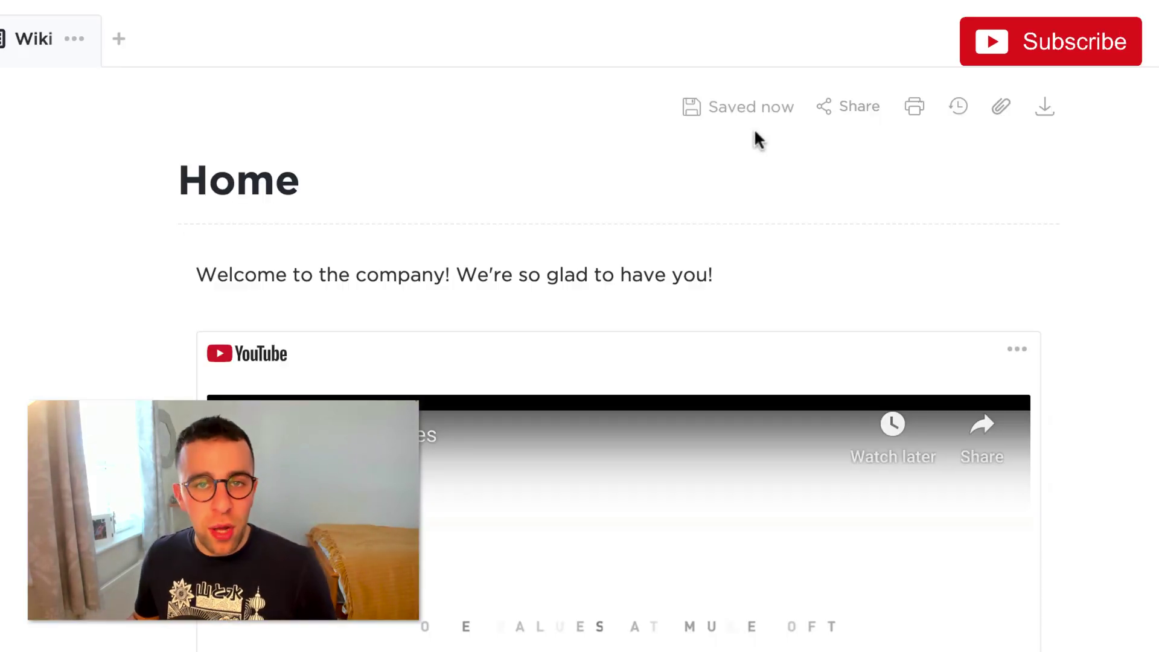
{"action": "left_click", "coordinate": [957, 106]}
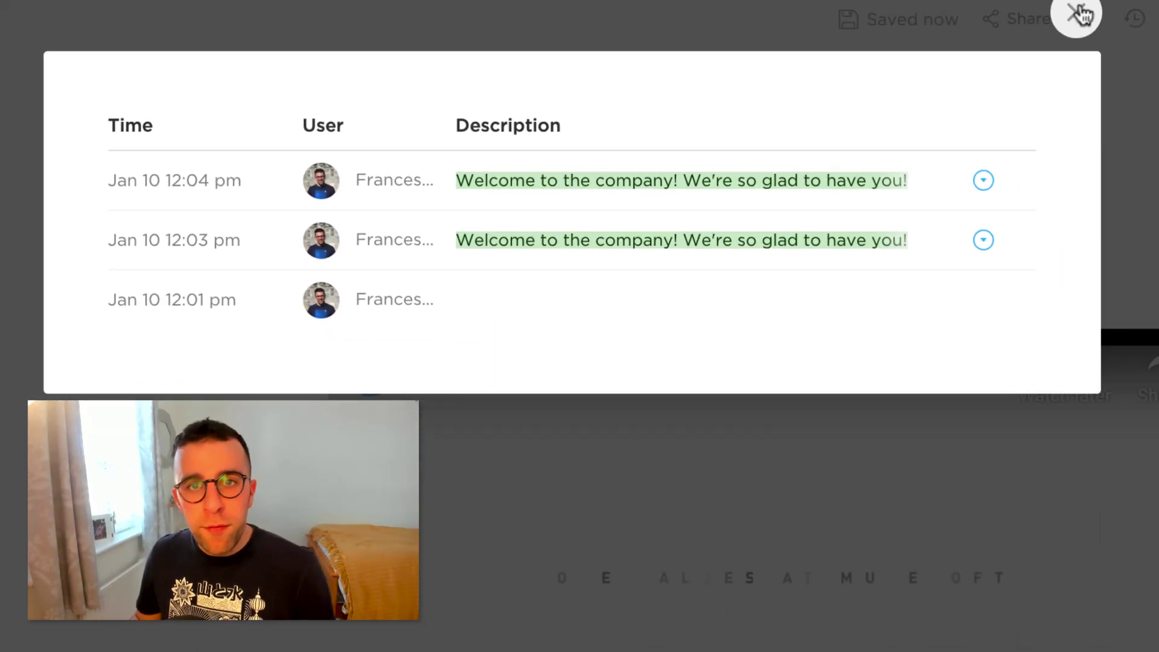
{"action": "left_click", "coordinate": [778, 70]}
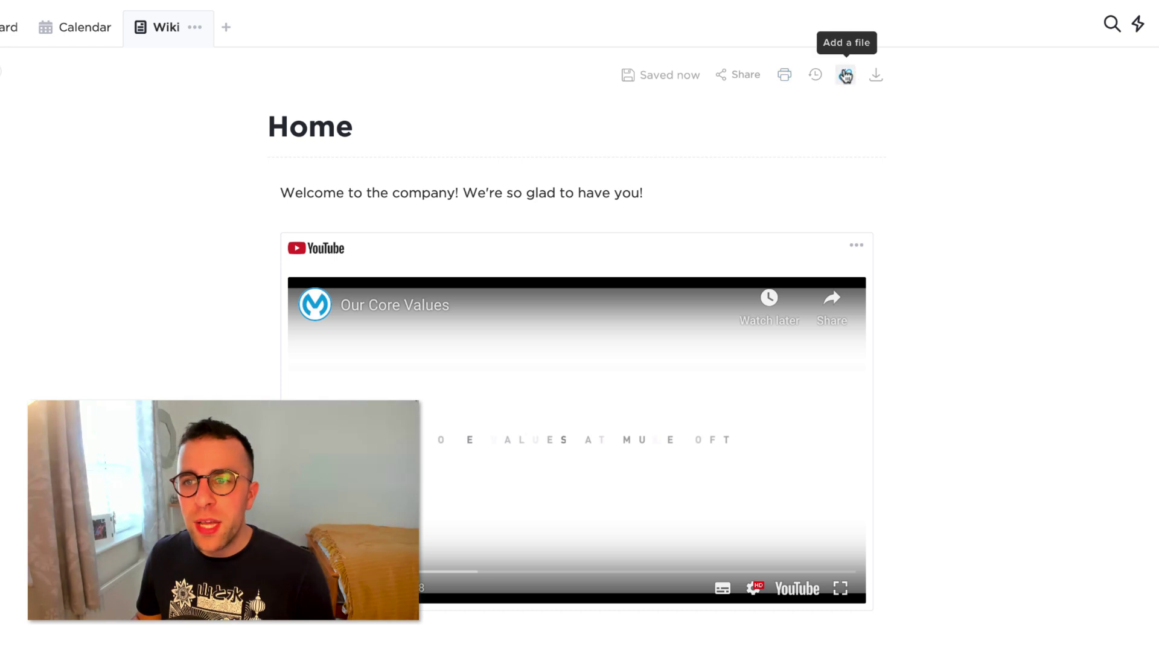
{"action": "left_click", "coordinate": [845, 75]}
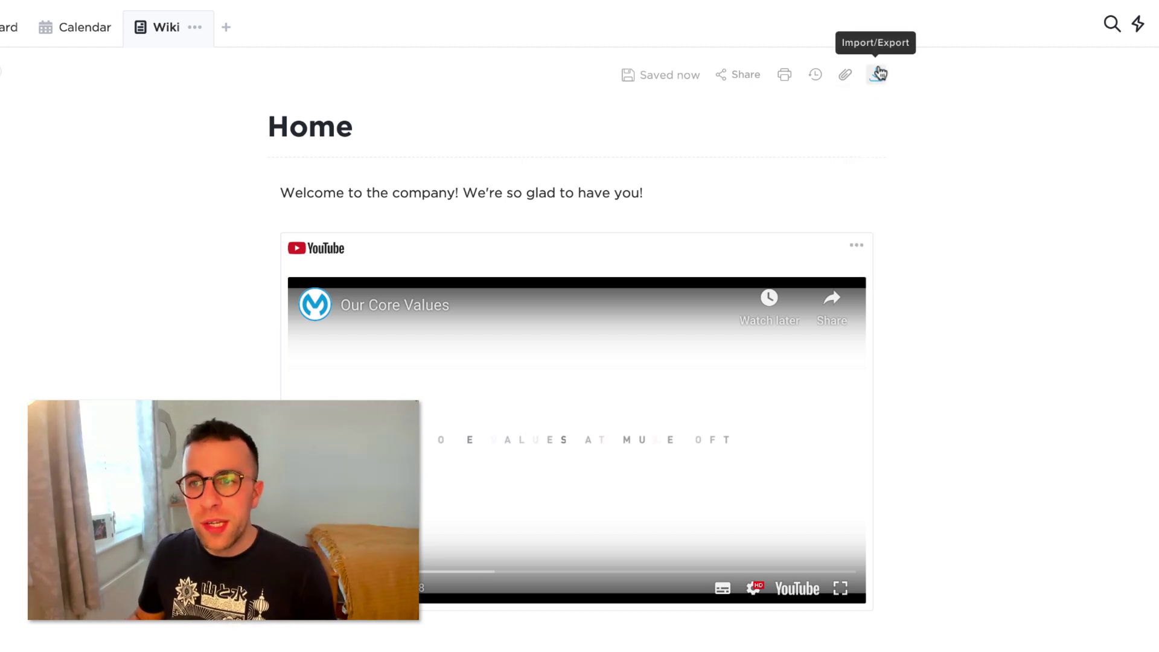
{"action": "left_click", "coordinate": [878, 78]}
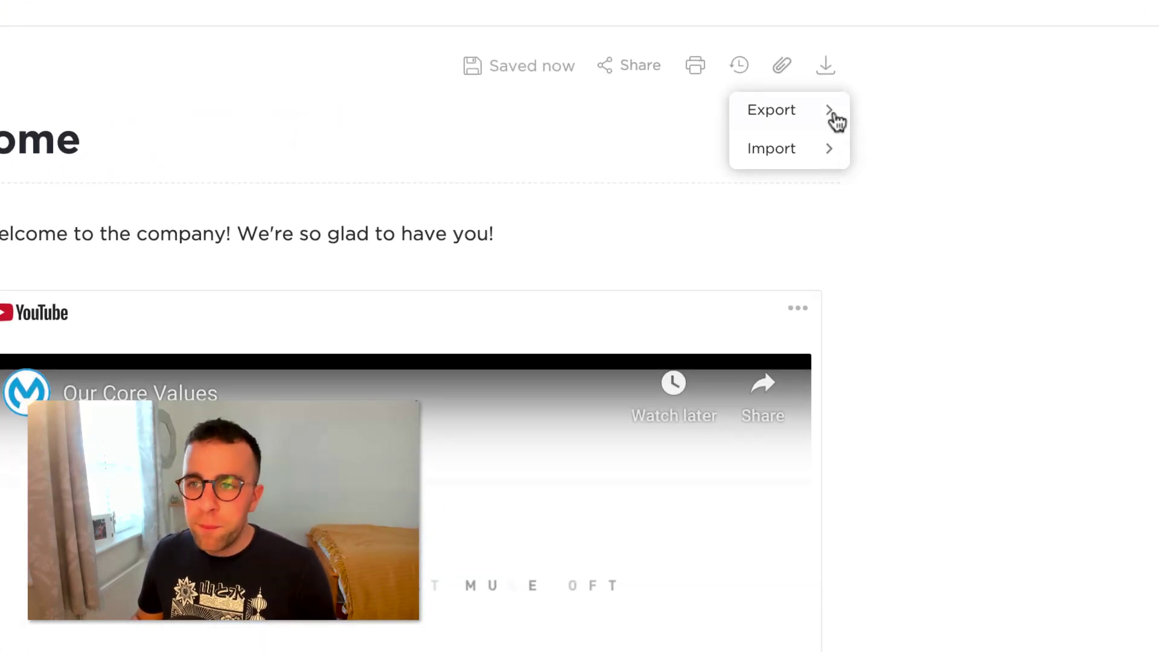
{"action": "mouse_move", "coordinate": [772, 109]}
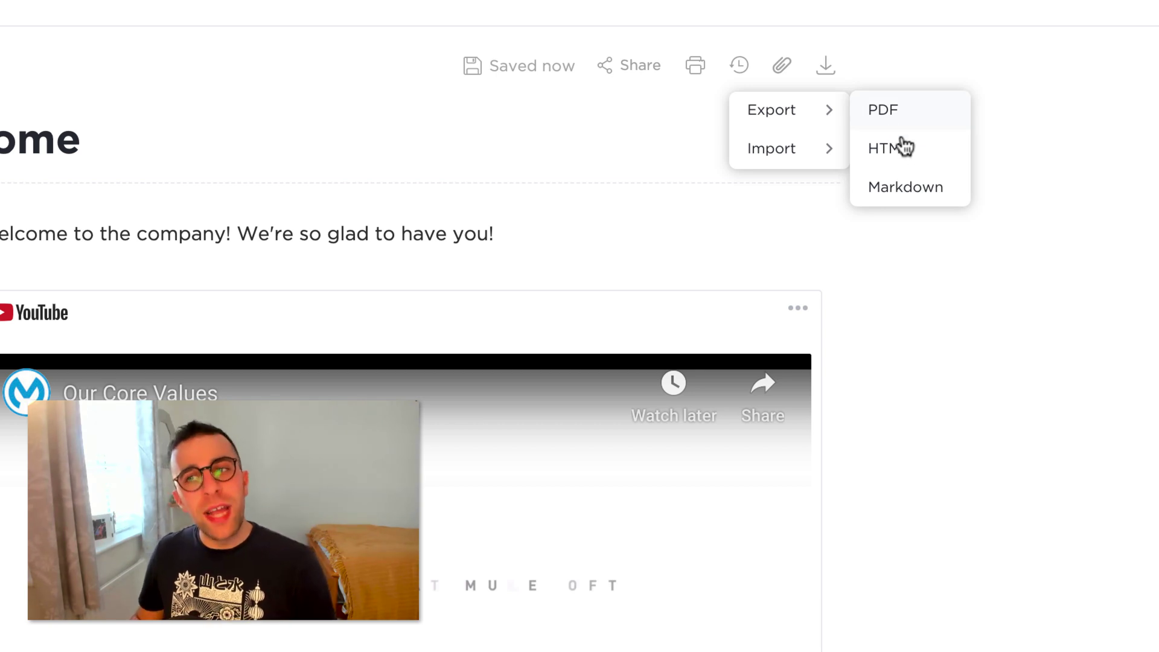
{"action": "left_click", "coordinate": [853, 111]}
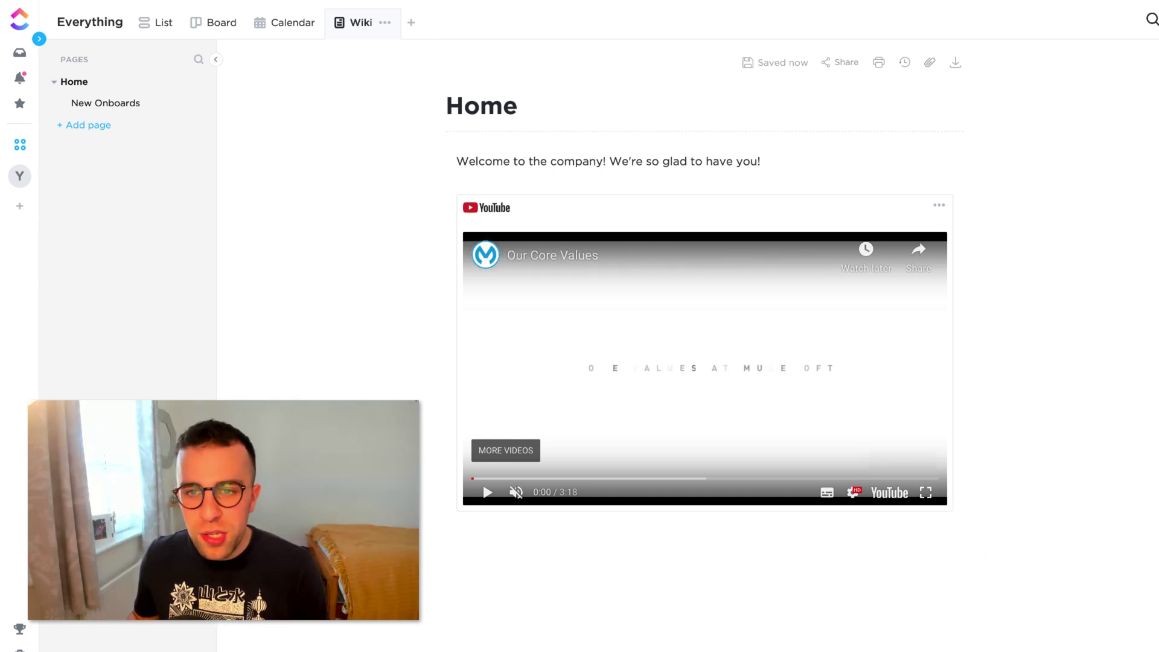
Open the Wiki's New Onboards page, locating it through a workspace search for 'new onboards'
{"action": "left_click", "coordinate": [116, 105]}
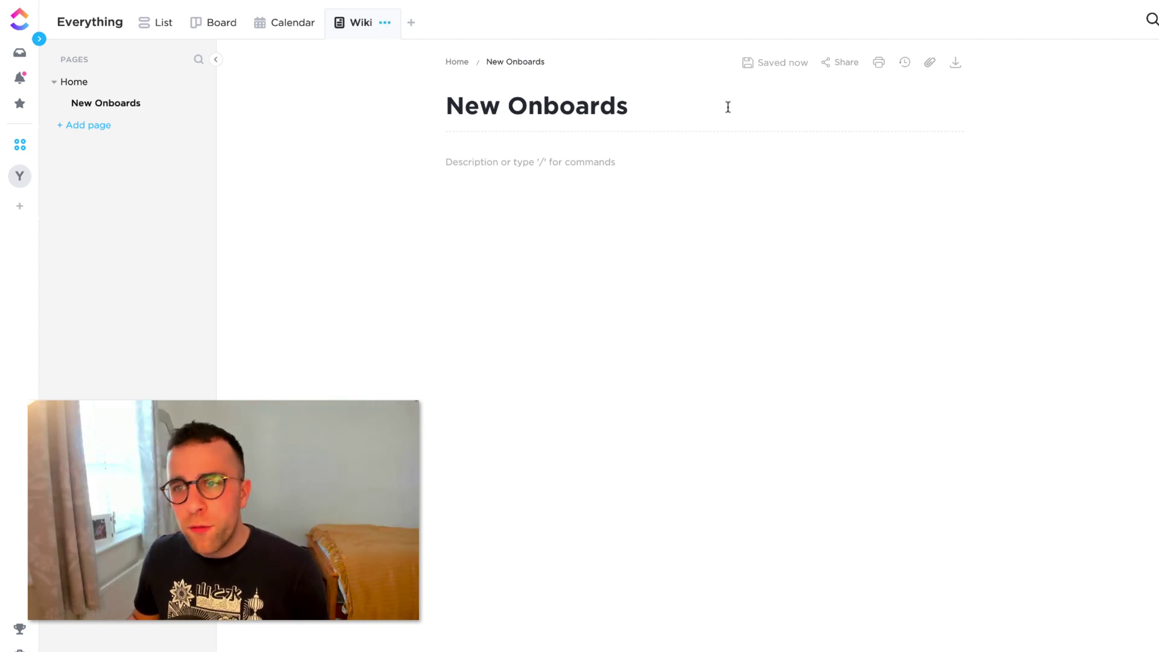
{"action": "left_click", "coordinate": [1151, 21]}
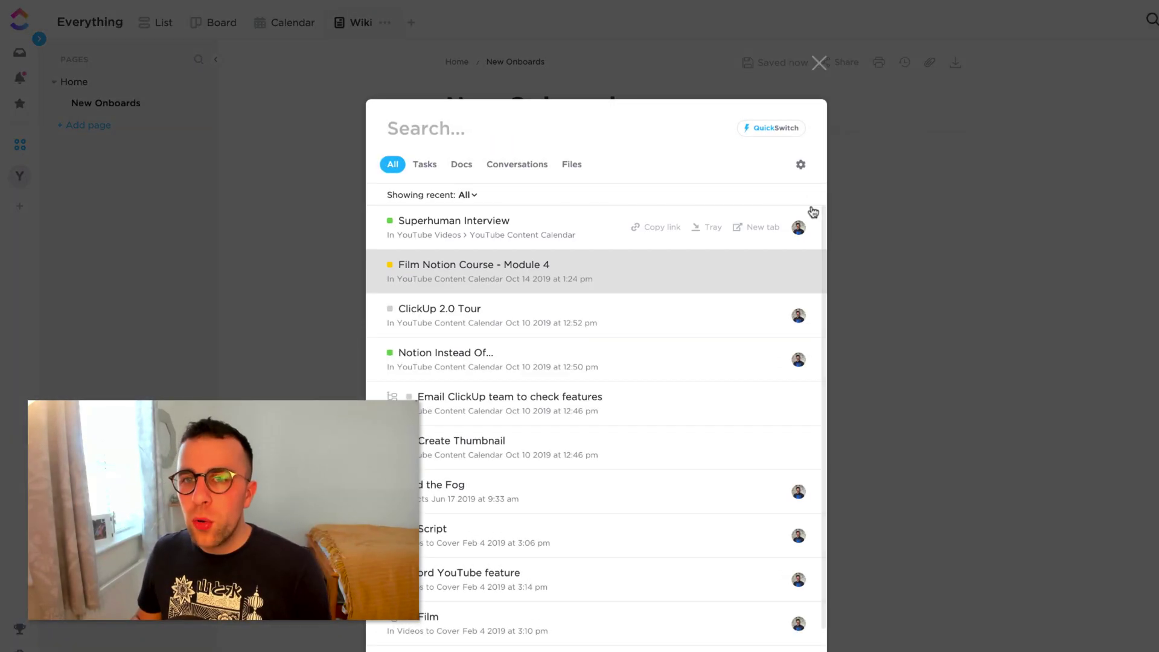
{"action": "left_click", "coordinate": [901, 174]}
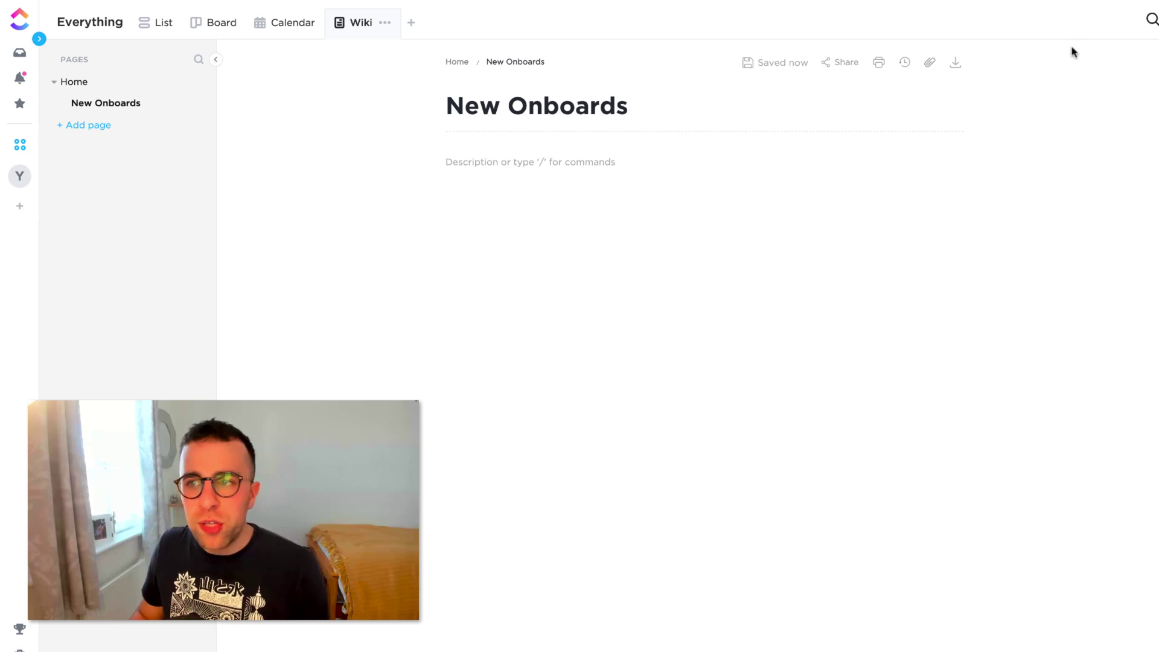
{"action": "left_click", "coordinate": [1150, 21]}
{"action": "left_click", "coordinate": [1151, 21]}
{"action": "type", "text": "new onb"}
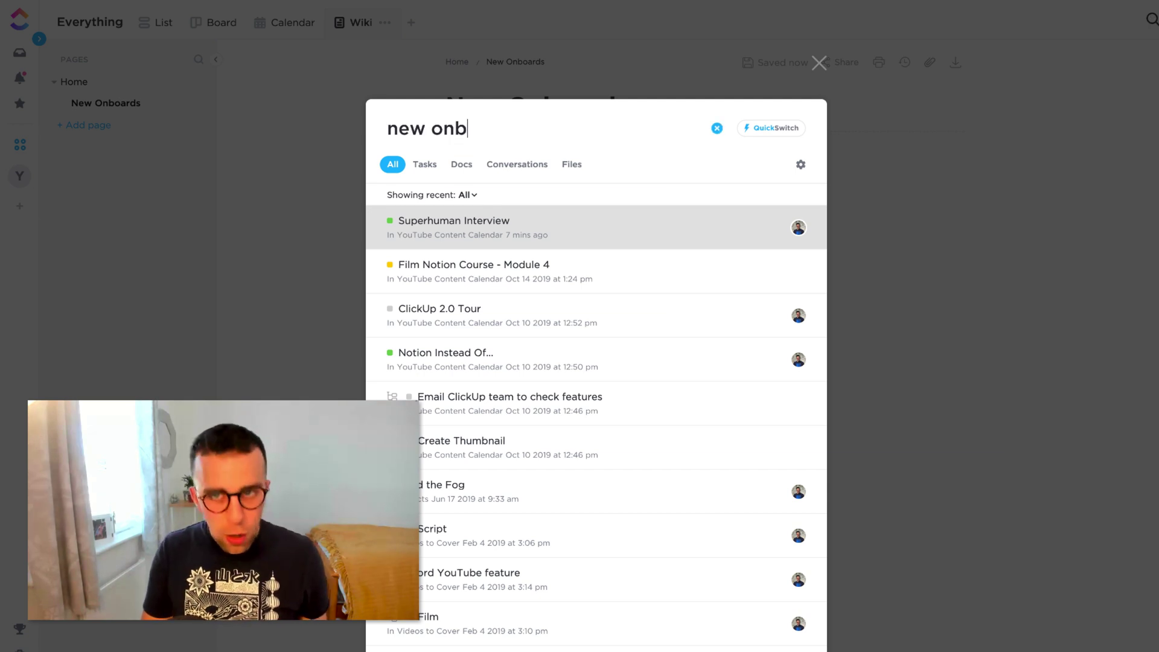
{"action": "type", "text": "oards"}
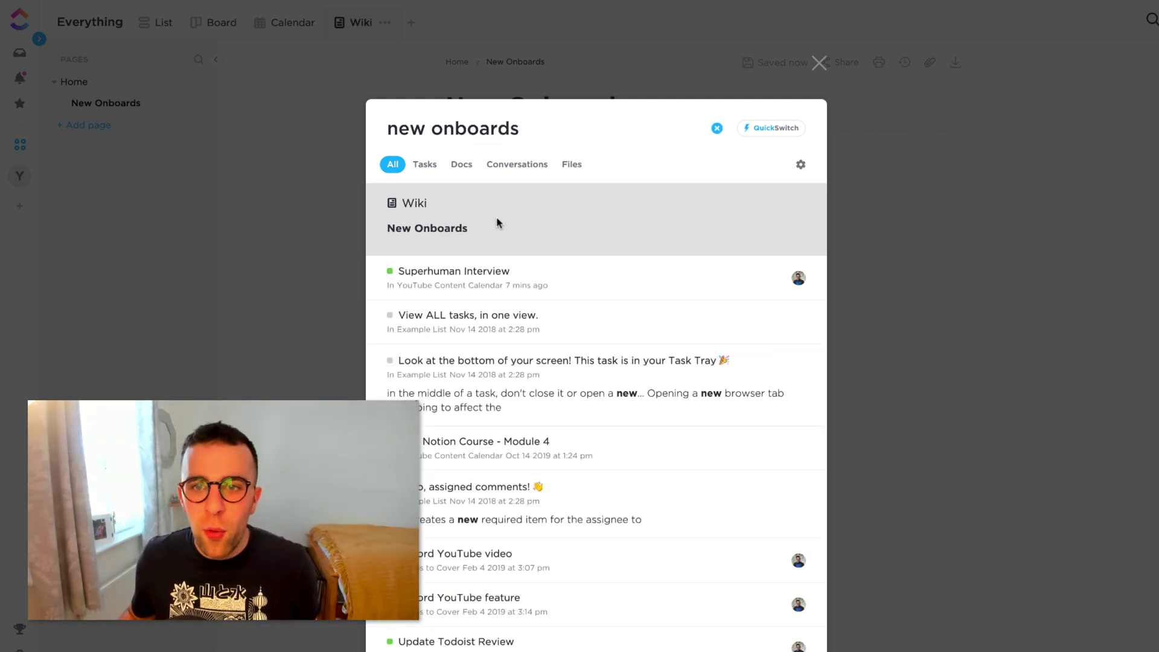
{"action": "left_click", "coordinate": [314, 205]}
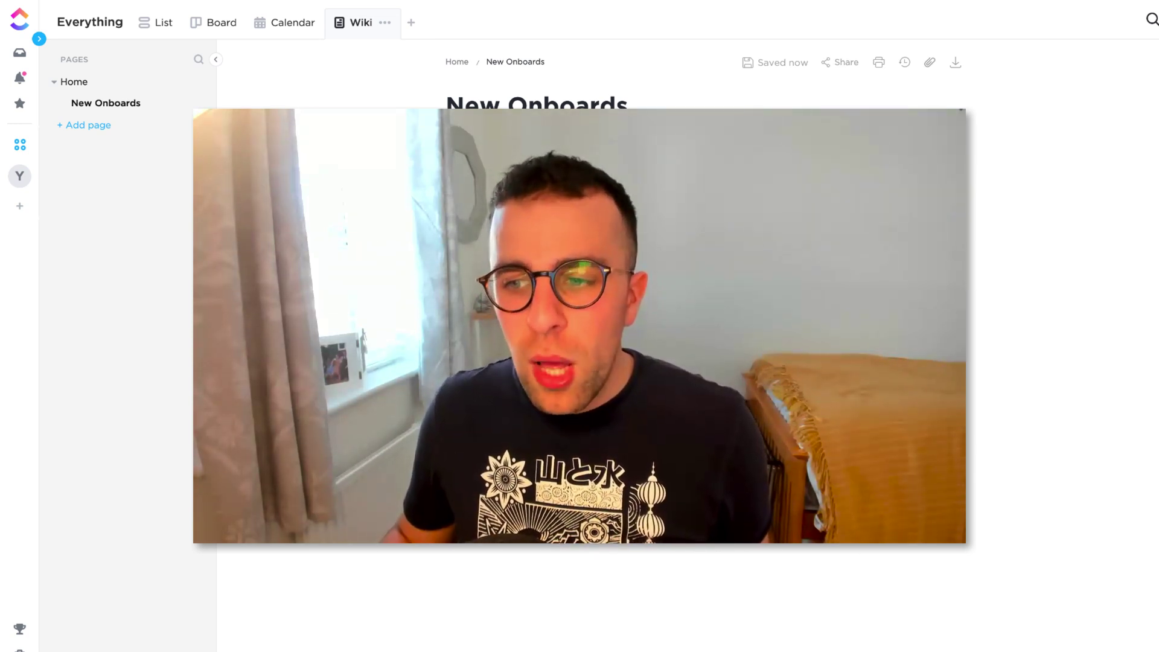
Open the personal Notepad with the N shortcut and dismiss the Wiki view options
{"action": "key", "text": "n"}
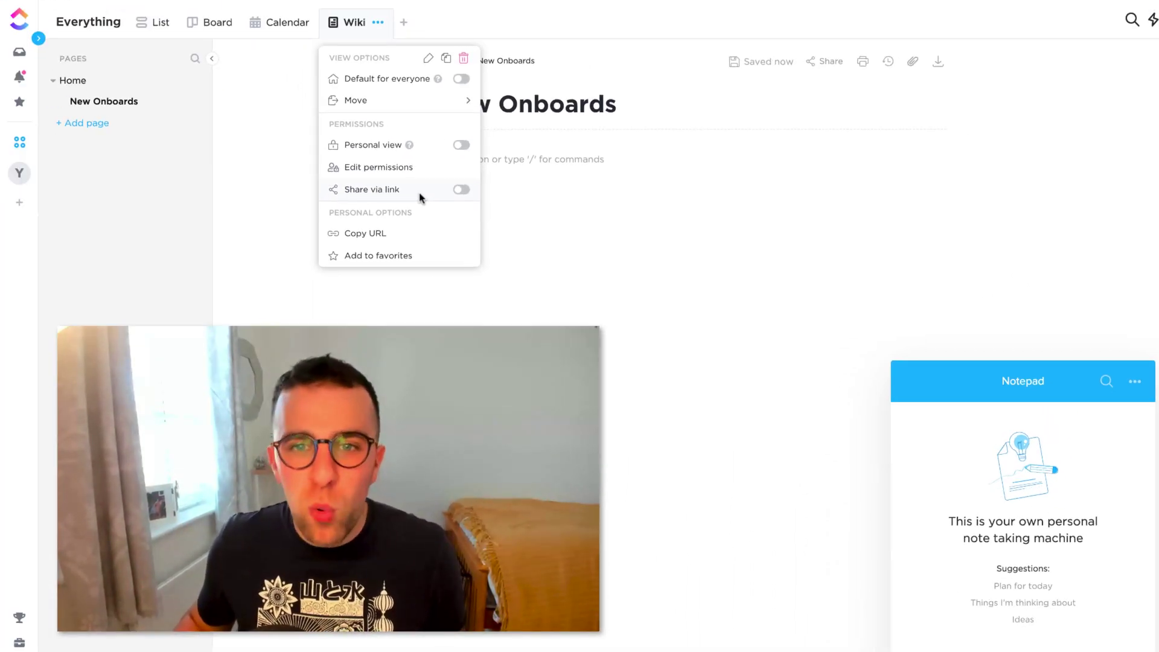
{"action": "left_click", "coordinate": [589, 195]}
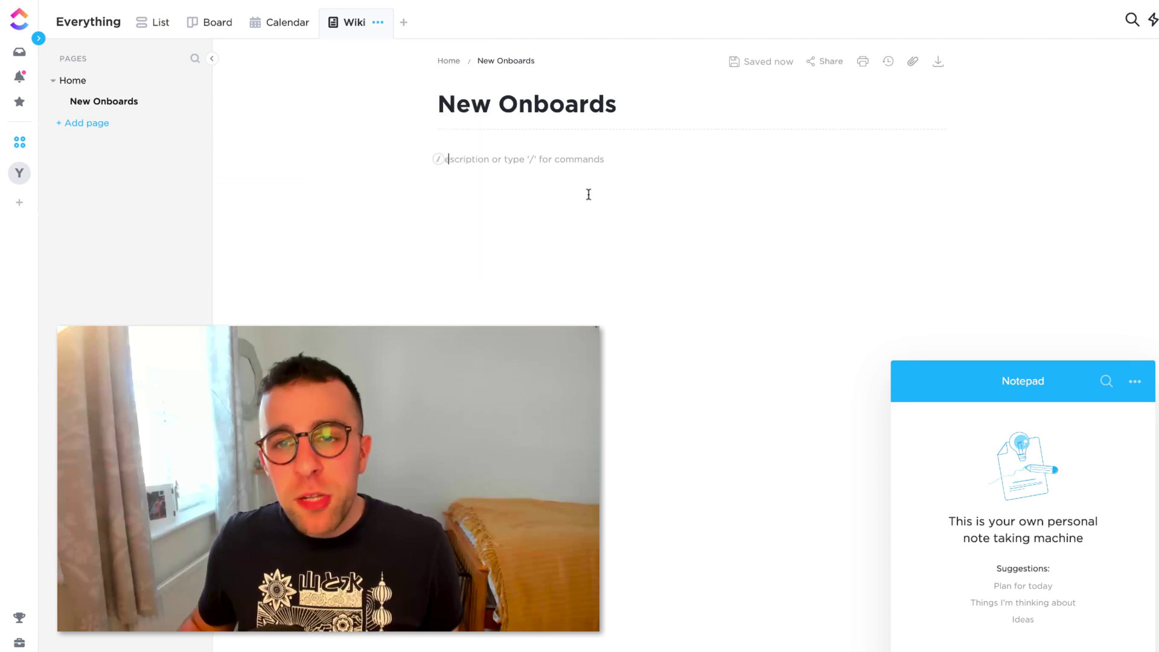